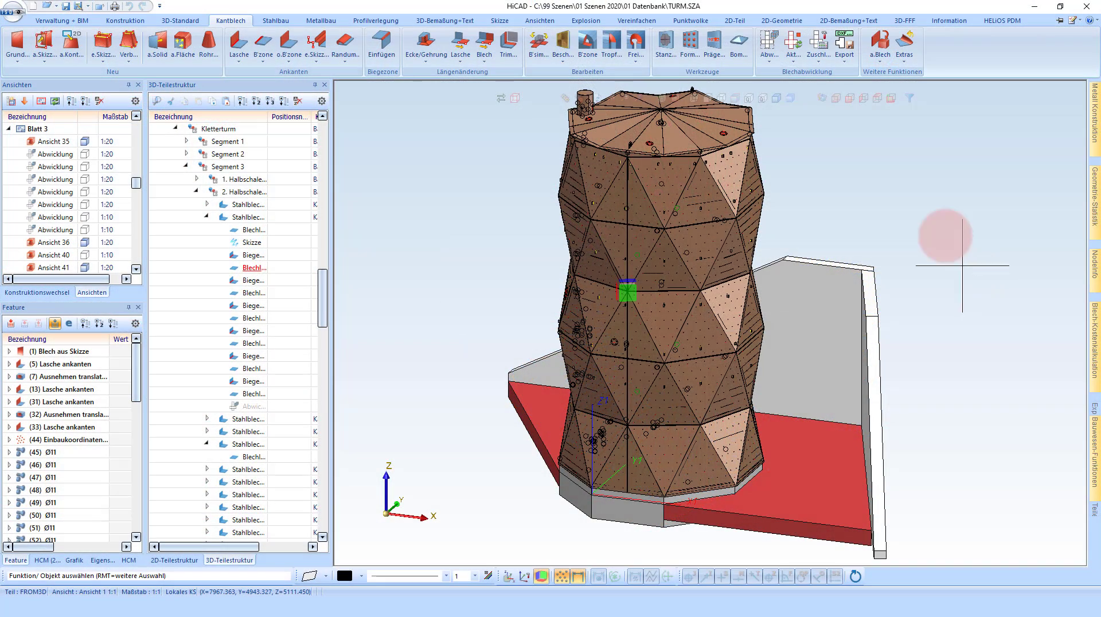
Assign position numbers such as 96, 97 and 131 to the tower's sheet-metal parts with Pos.
left_click(844, 58)
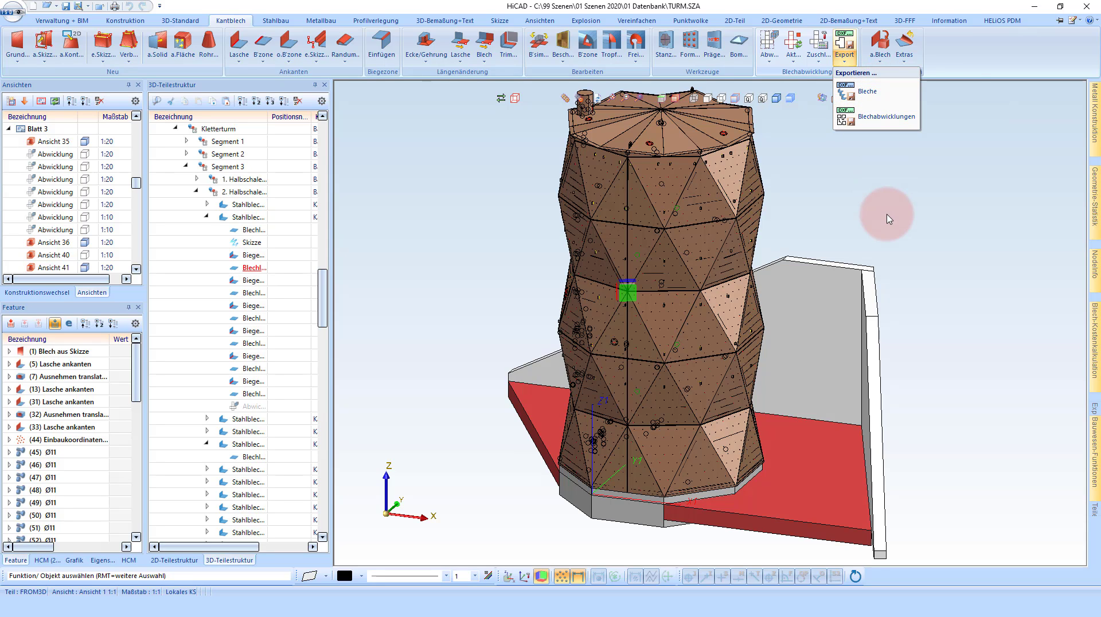
left_click(870, 228)
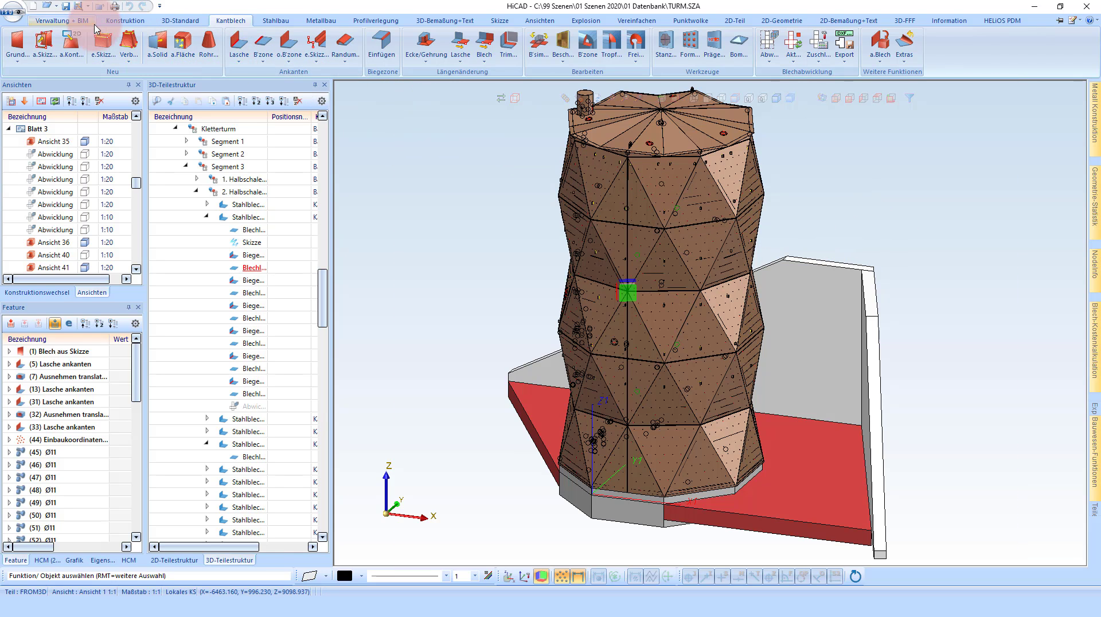
left_click(112, 26)
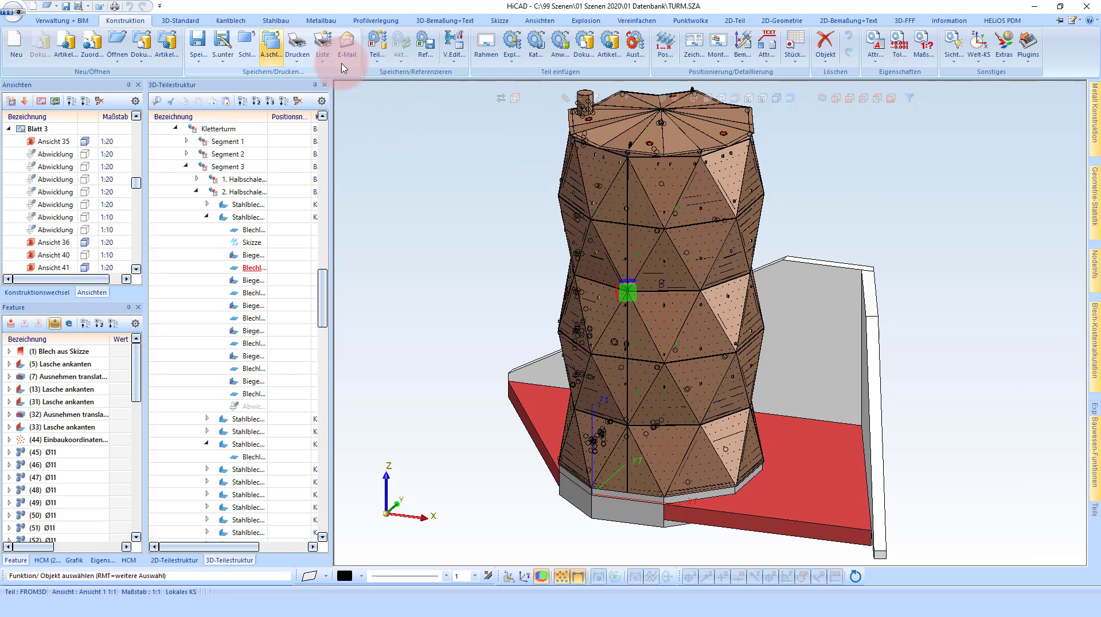
left_click(668, 53)
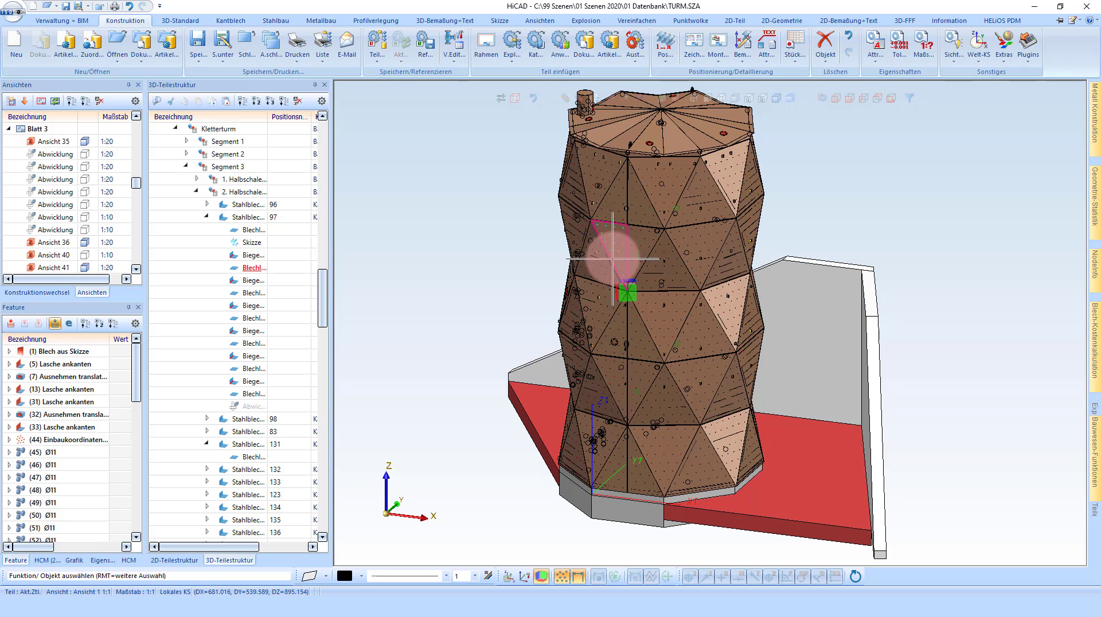
left_click(666, 60)
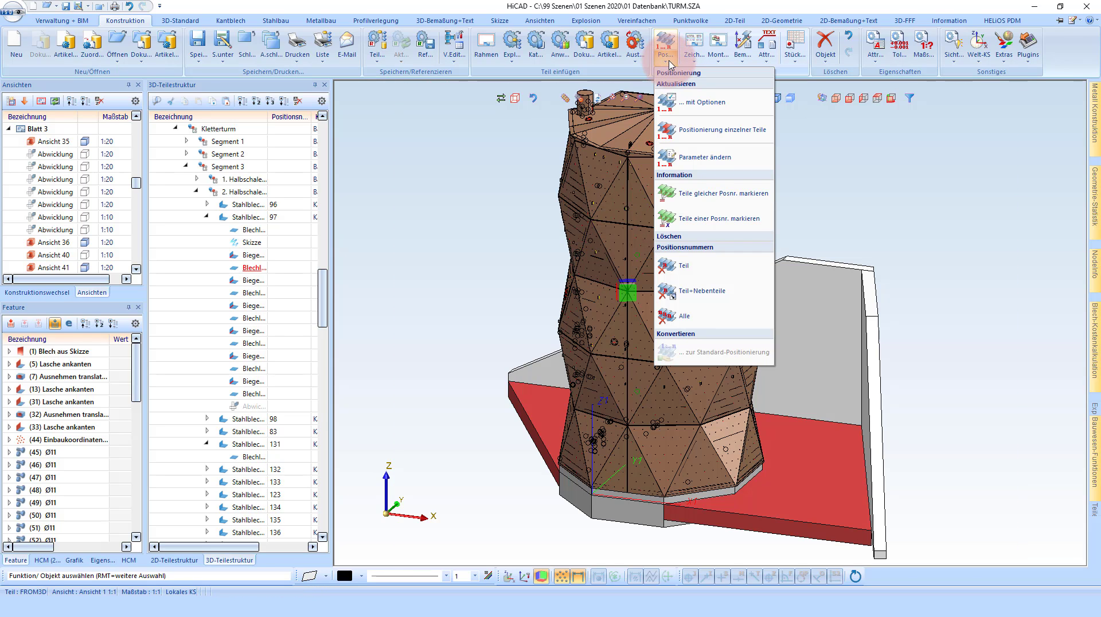
left_click(380, 215)
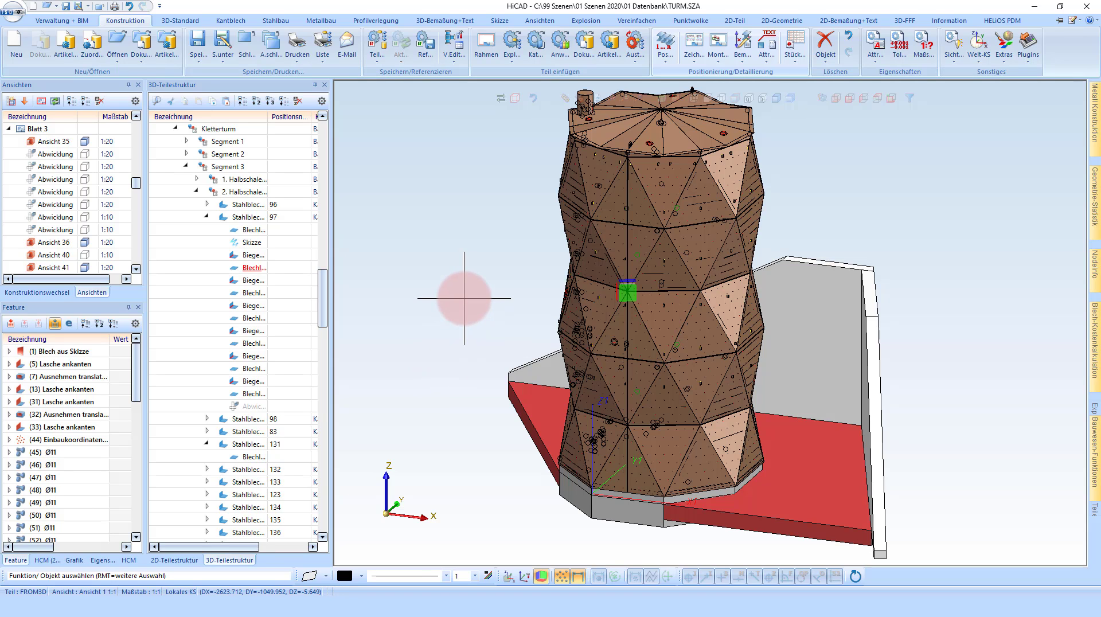
Start the Bleche development export and compare formats, settling on DXF/DWG.
left_click(252, 22)
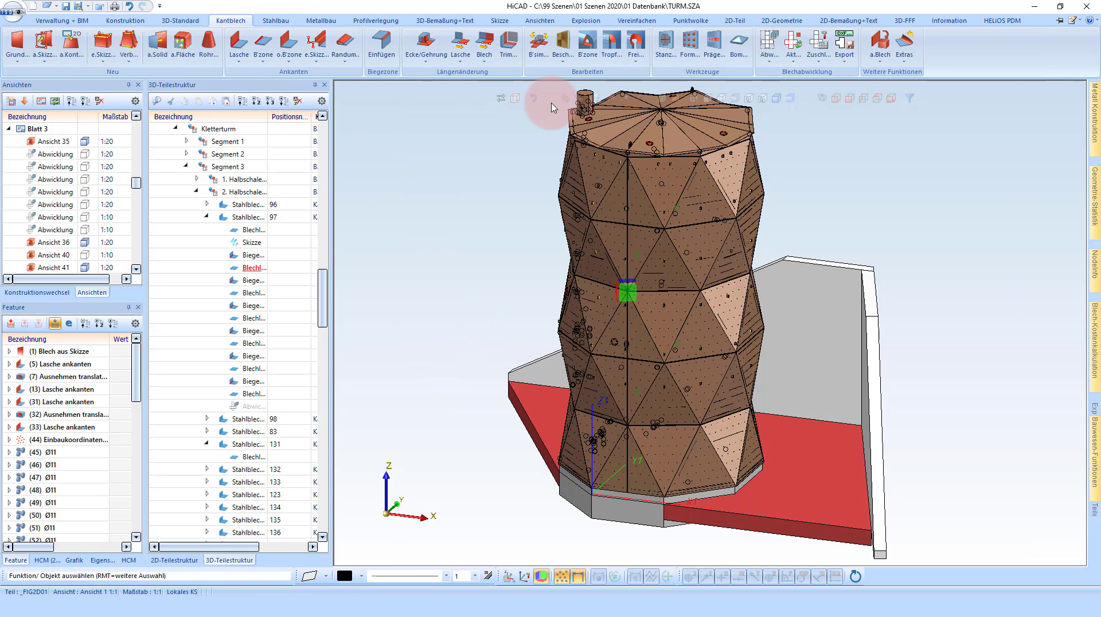
left_click(846, 62)
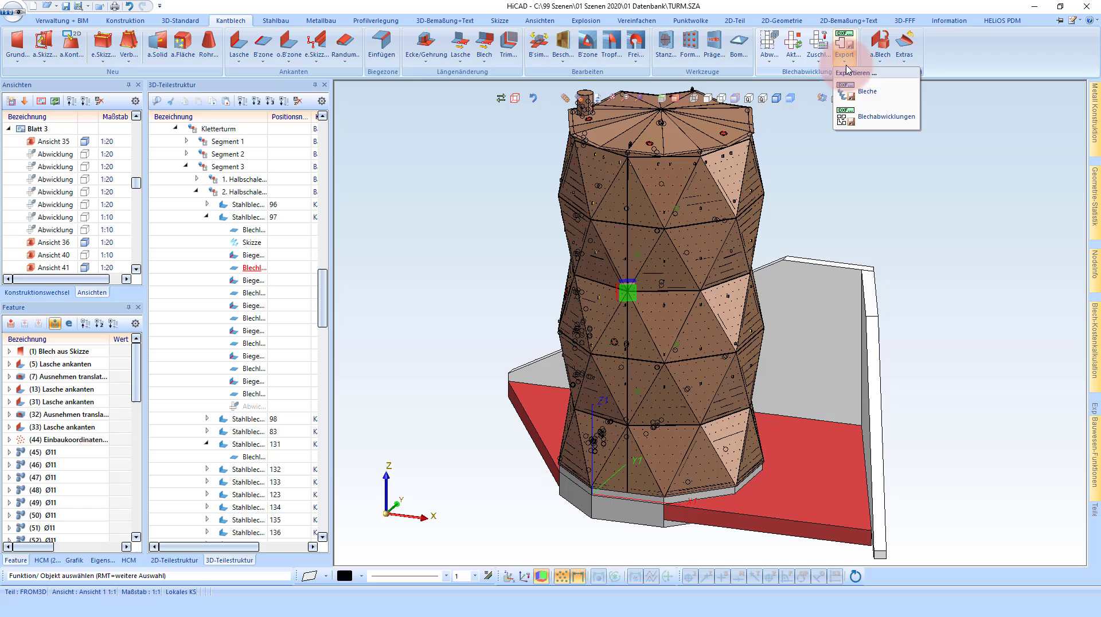
left_click(868, 93)
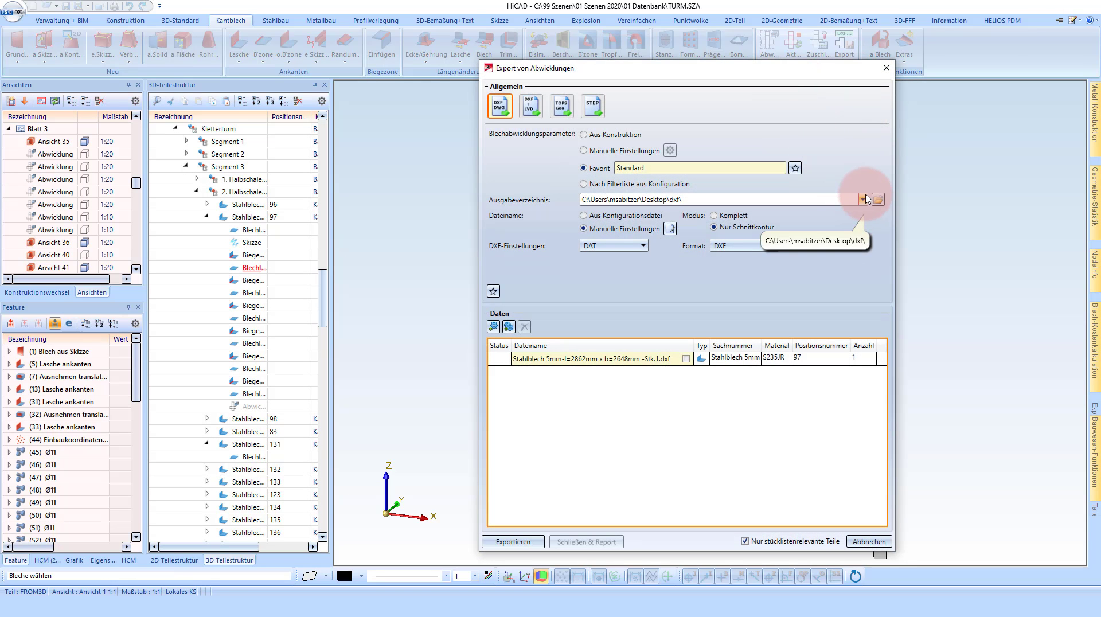
left_click(531, 109)
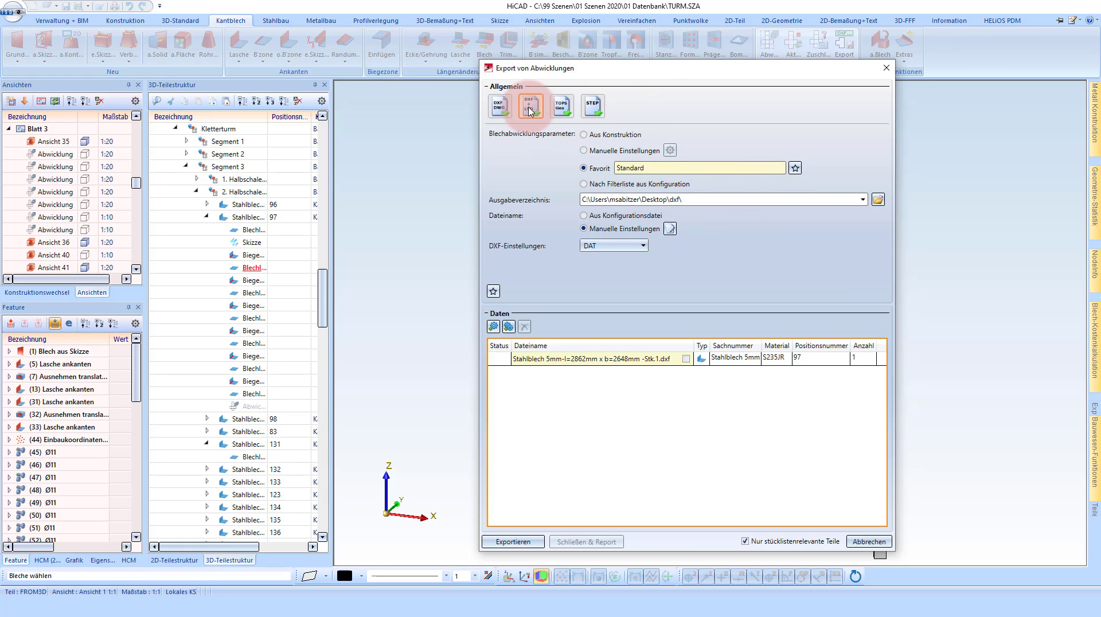
left_click(561, 108)
left_click(591, 109)
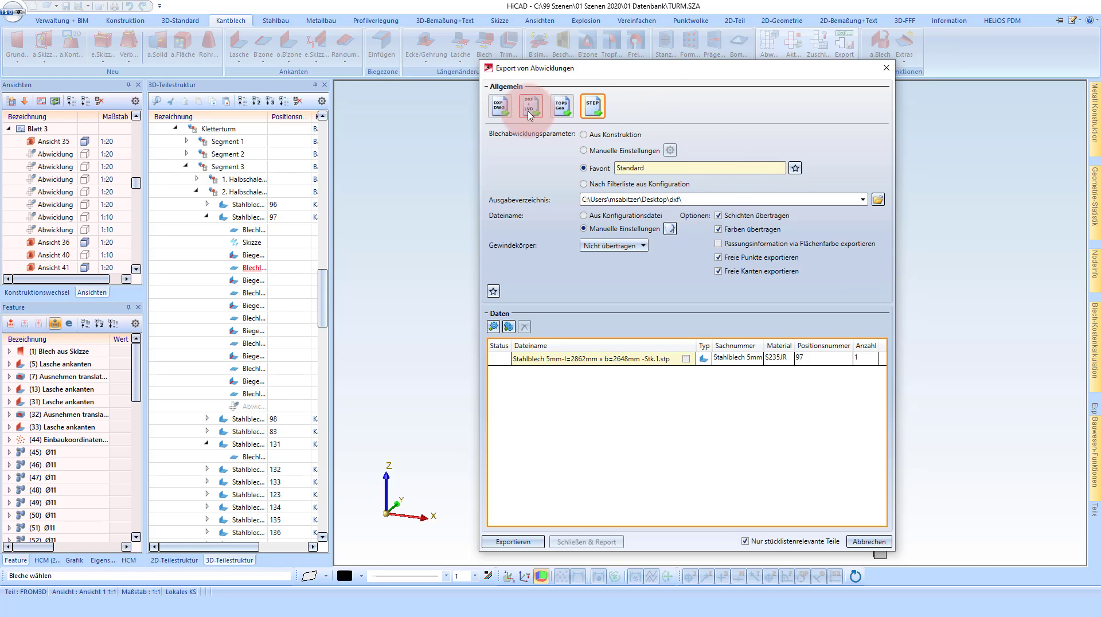
left_click(498, 109)
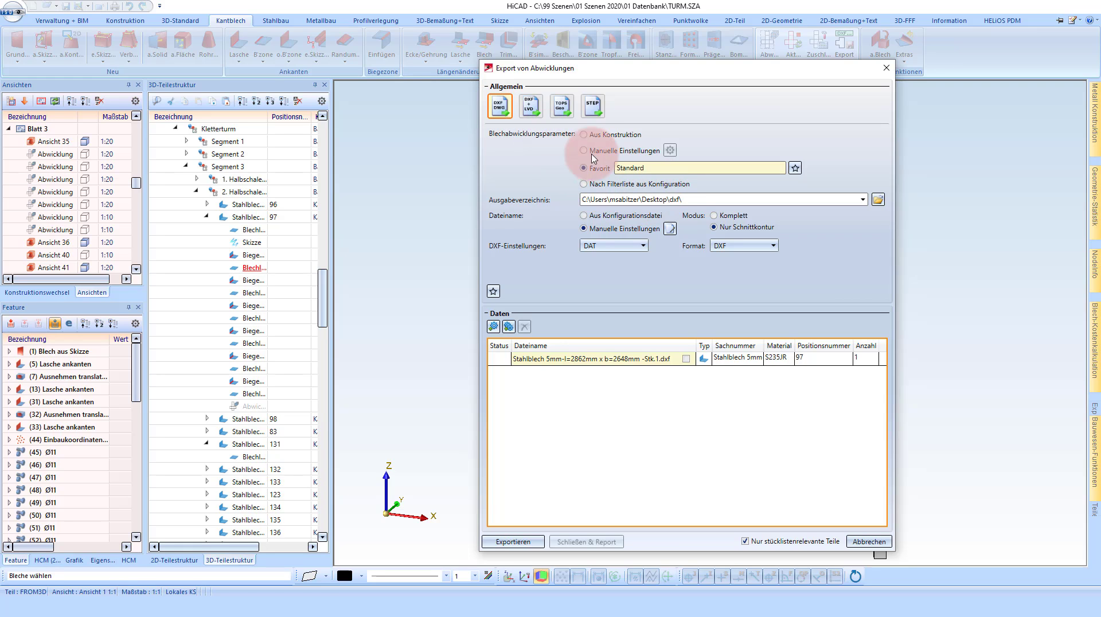
Switch the development parameters to Manuelle Einstellungen.
left_click(454, 98)
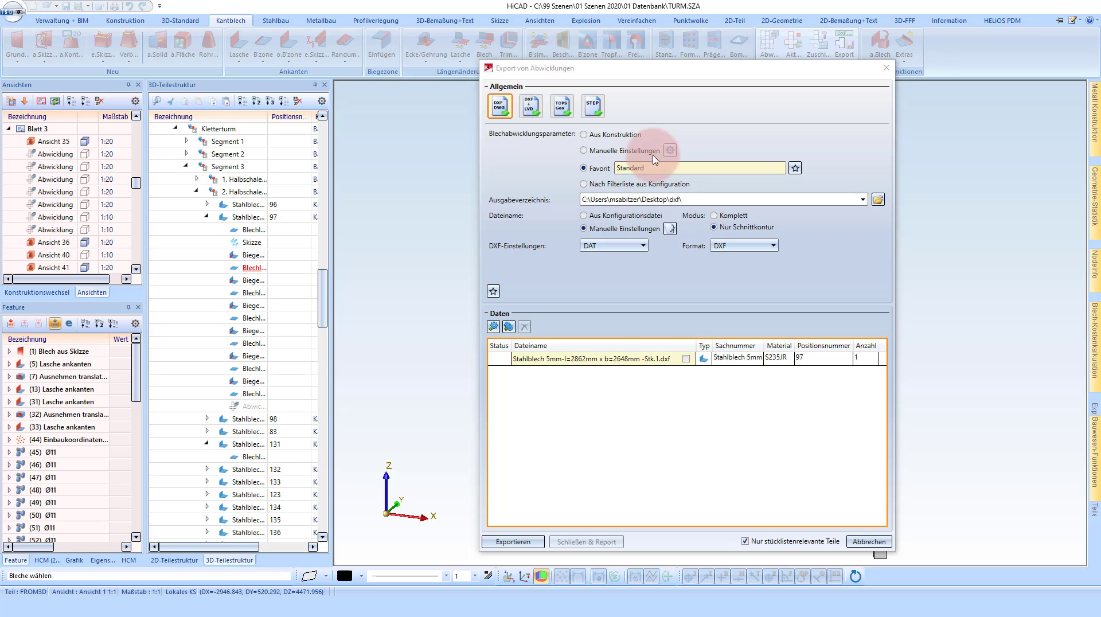
left_click(594, 107)
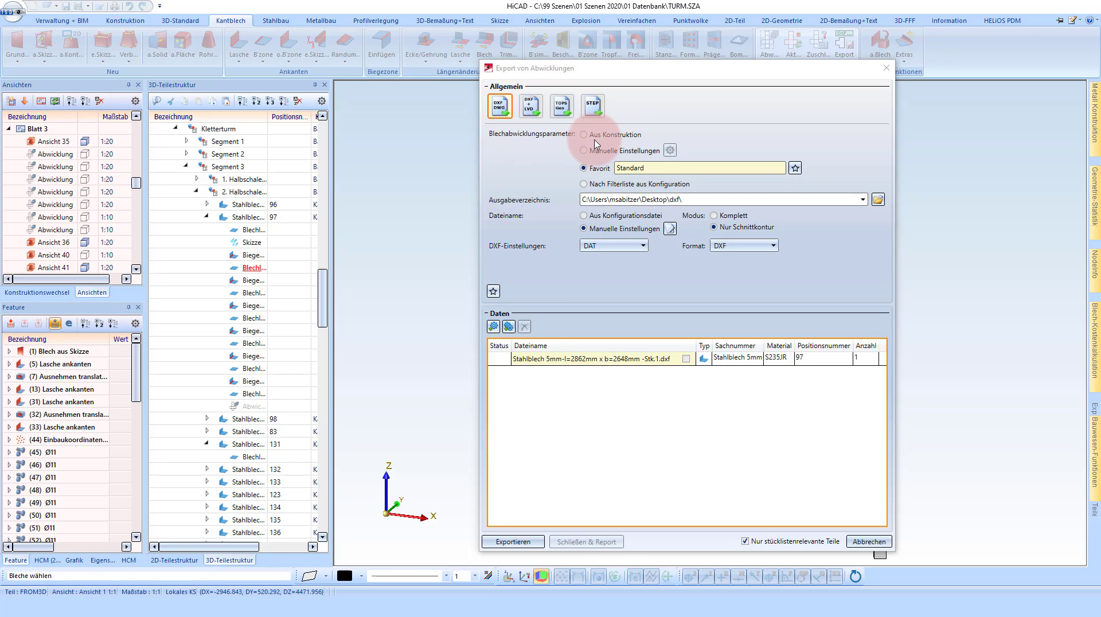
left_click(530, 107)
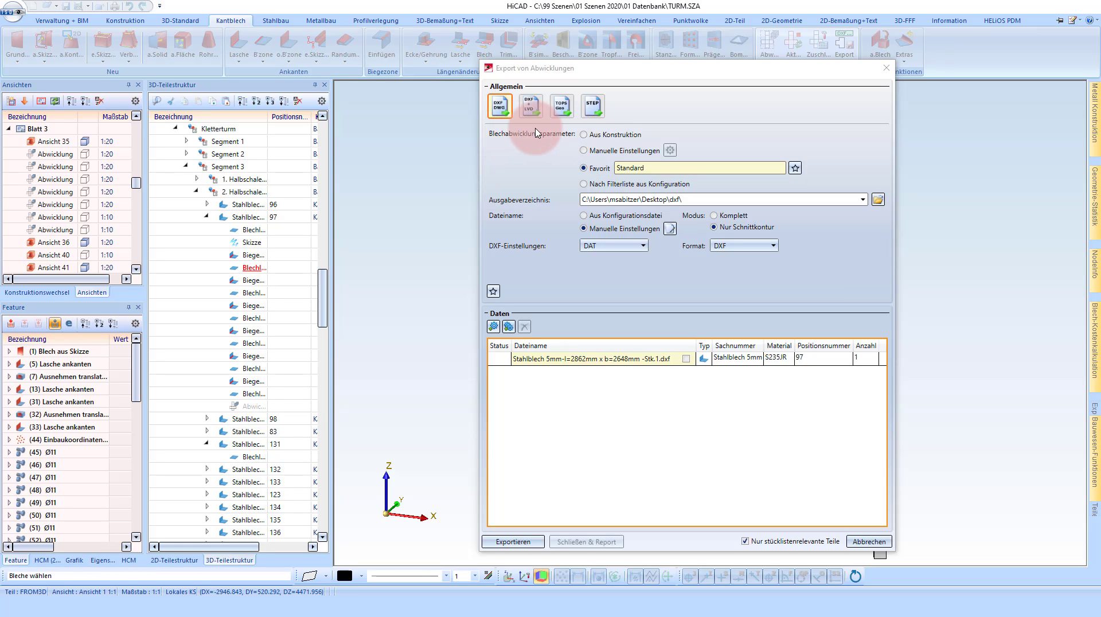
left_click(584, 151)
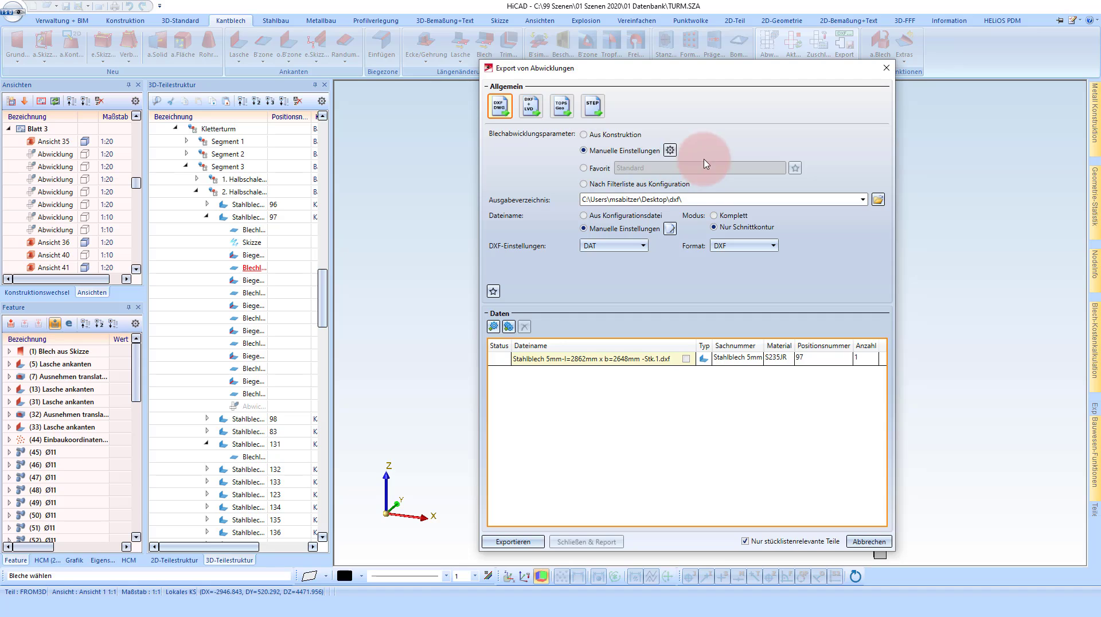
left_click(670, 151)
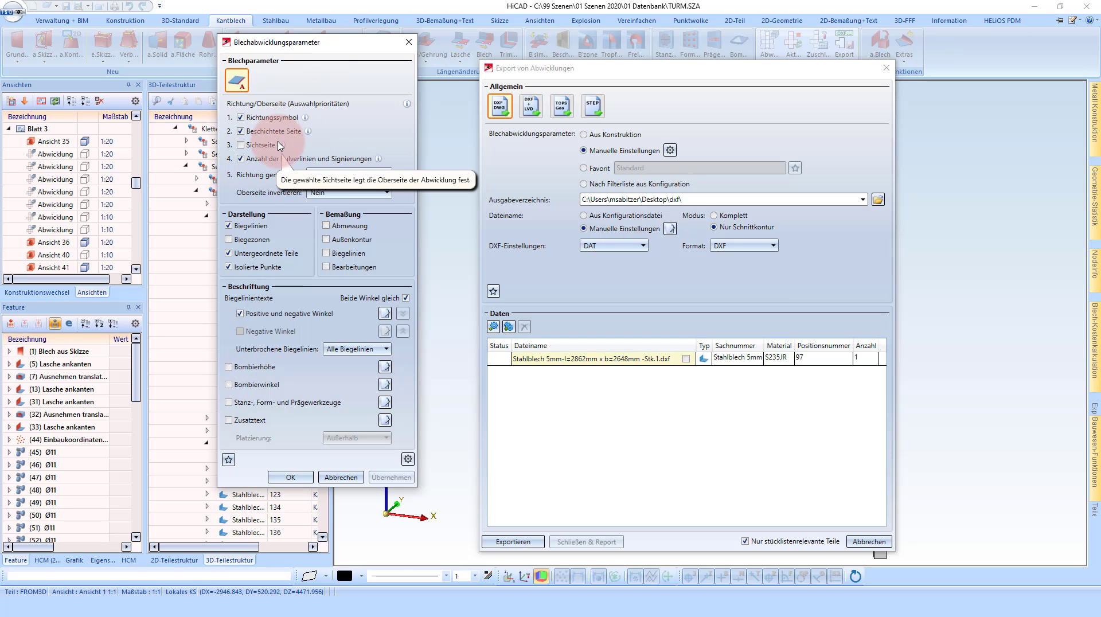
left_click(344, 478)
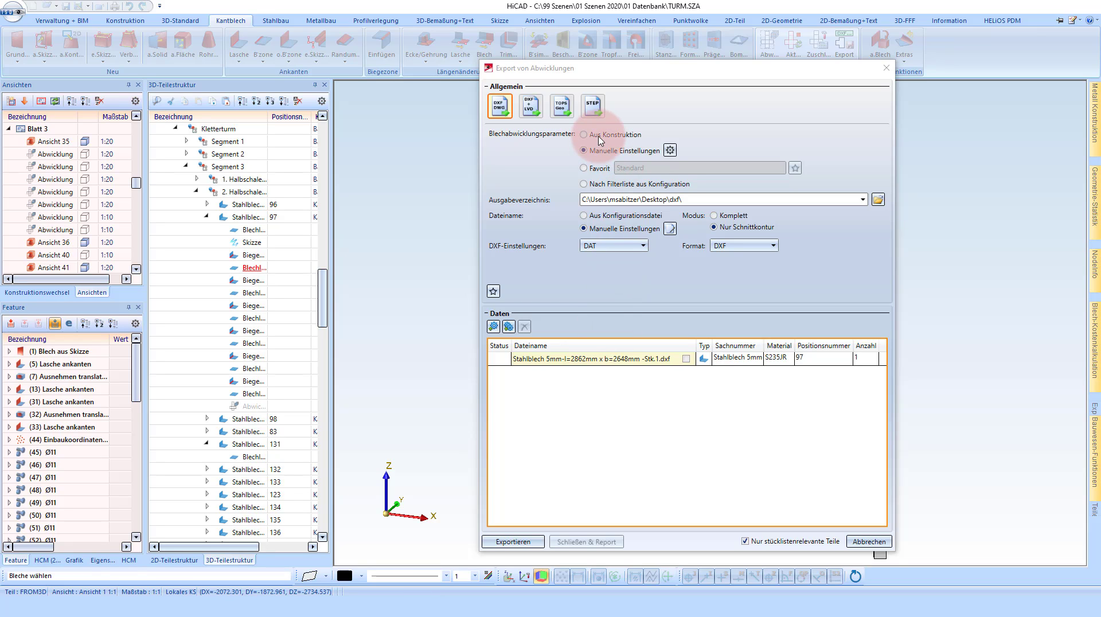
Compare the development parameter sources, settling on the Favorit 'Standard' set.
left_click(603, 135)
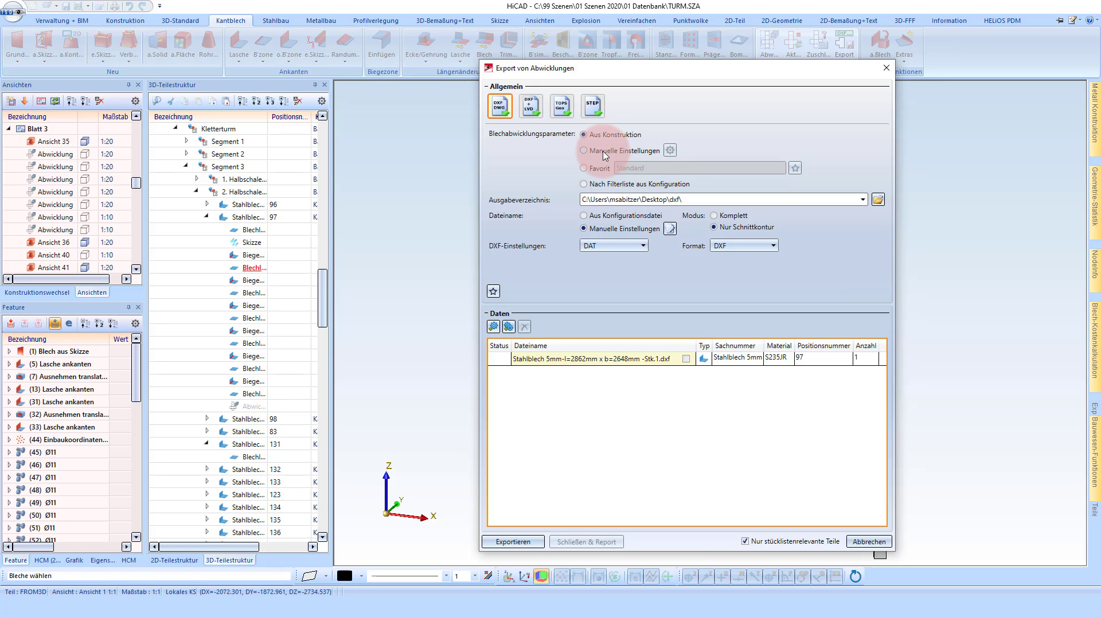
left_click(603, 152)
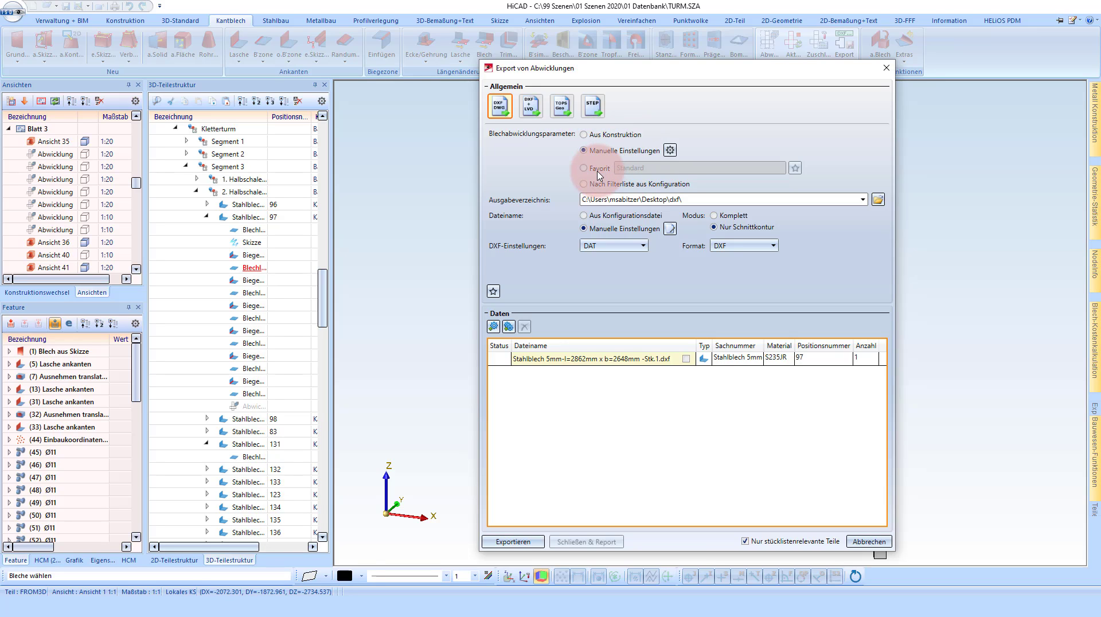
left_click(599, 173)
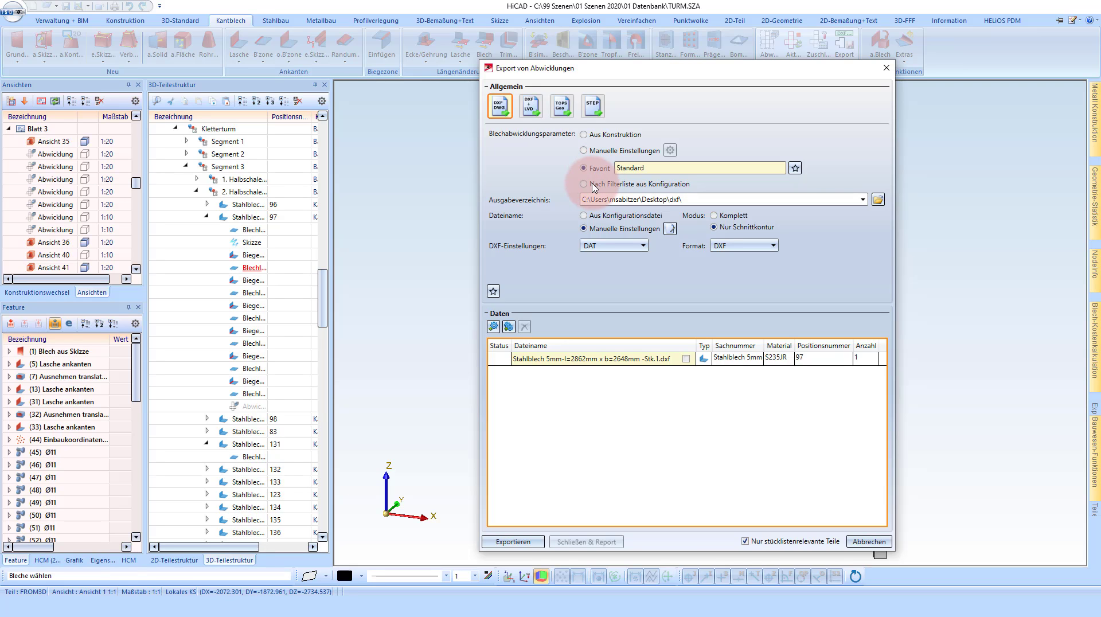
left_click(599, 184)
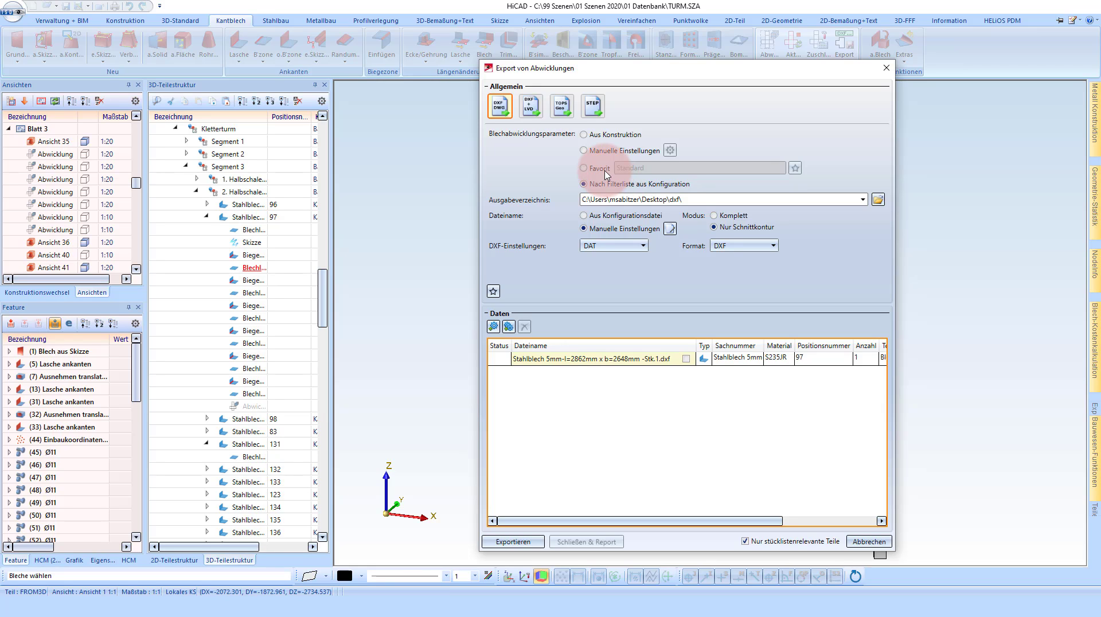
left_click(602, 170)
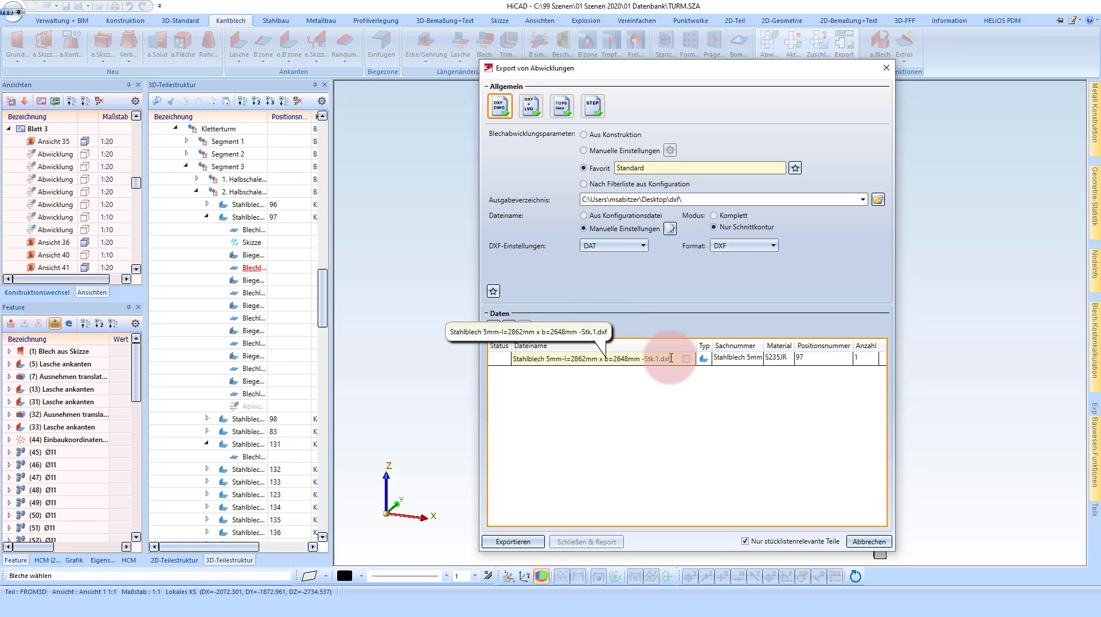
Show the file-name template full-screen, zoomed out to the whole Sachnummer–l–b–Stk. line.
left_click(669, 231)
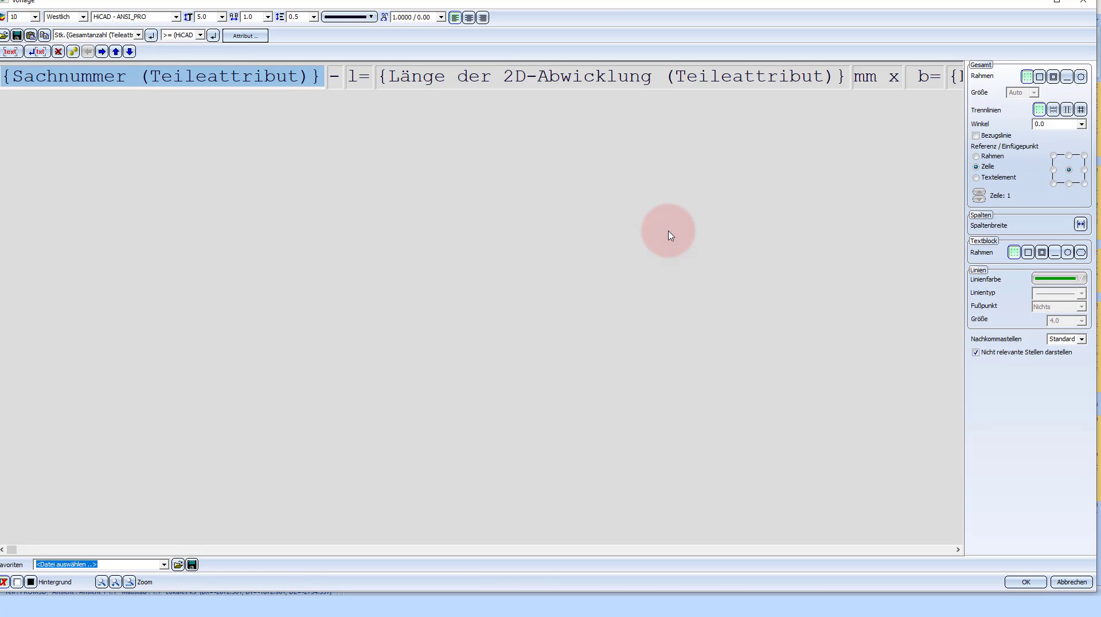
left_click(1057, 2)
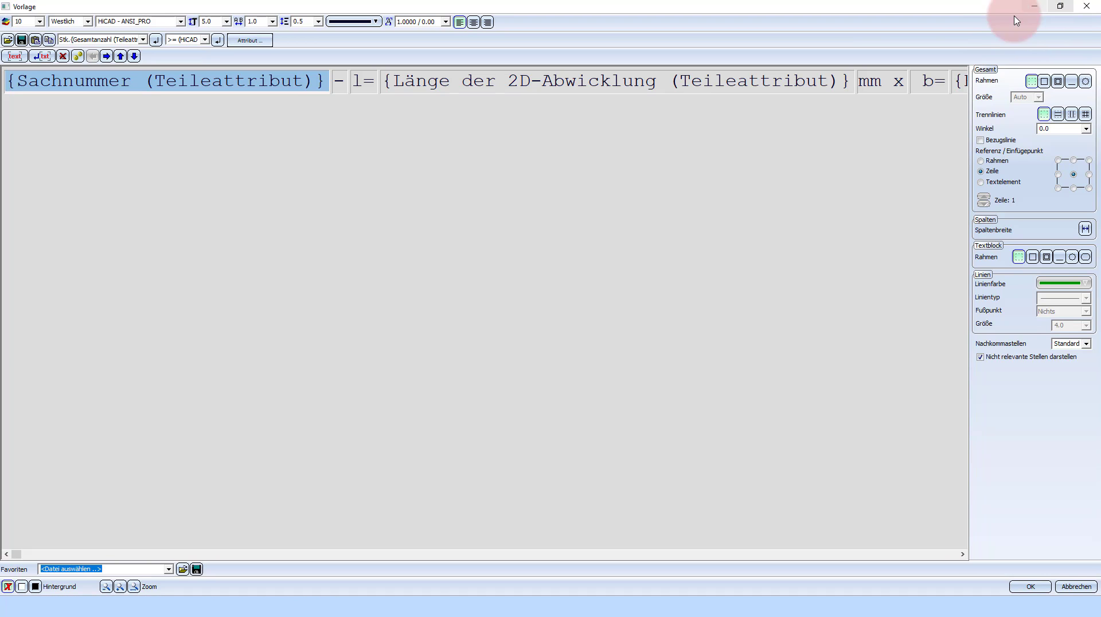
left_click(135, 587)
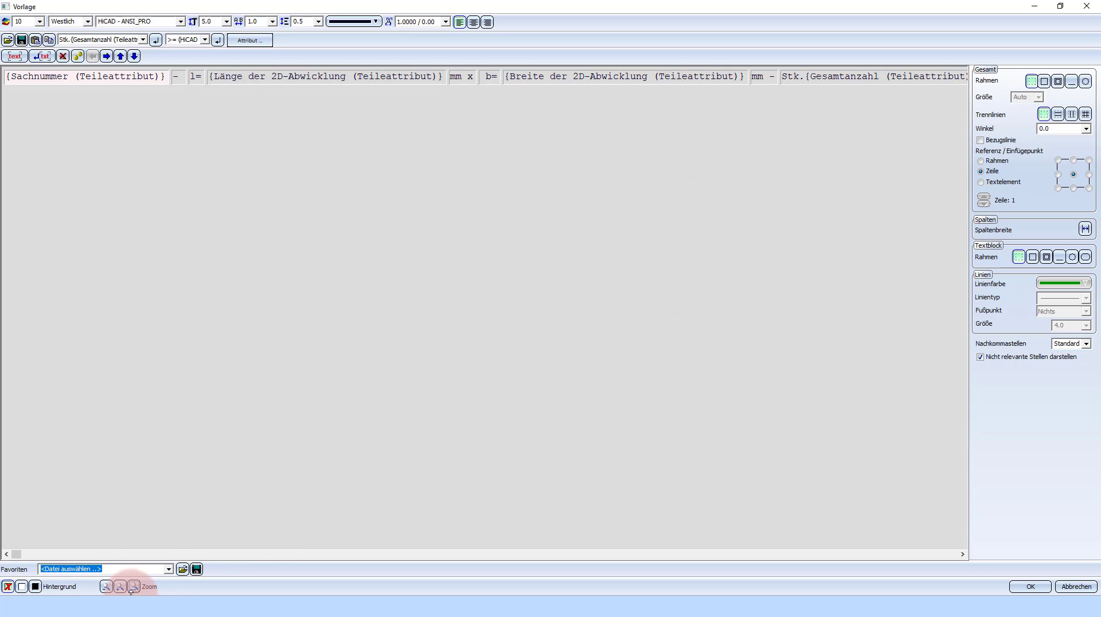
left_click(106, 586)
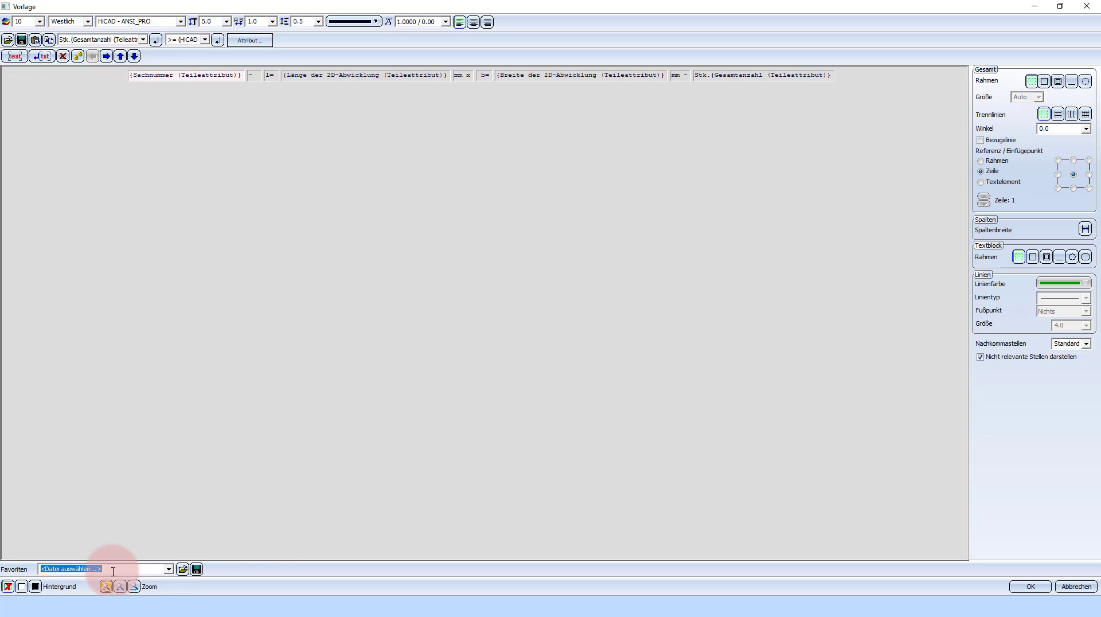
left_click(278, 81)
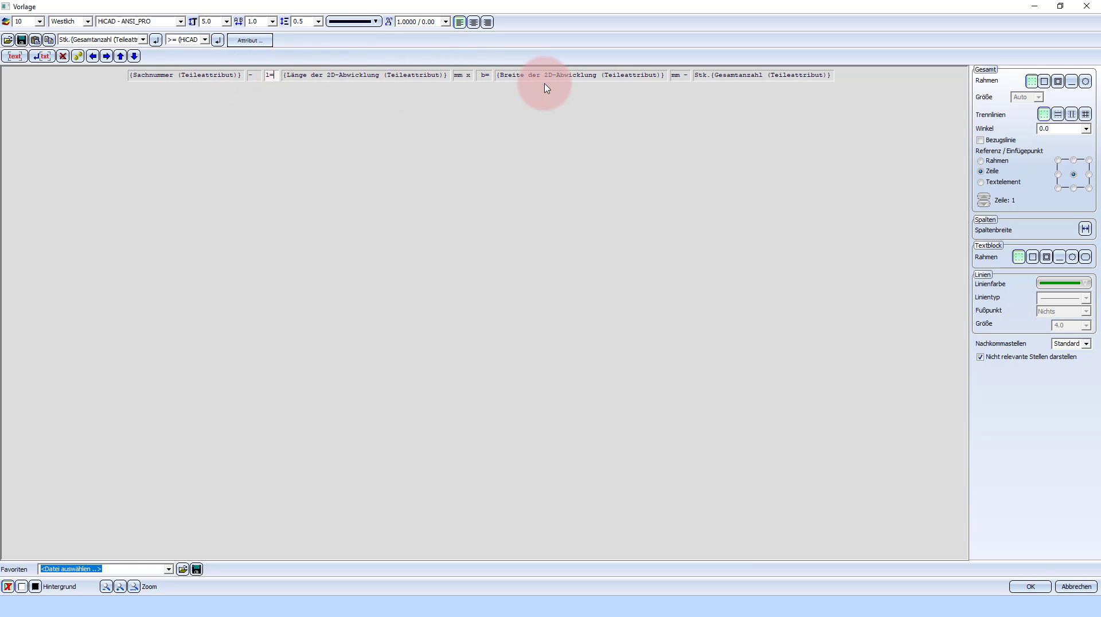
Append a '-' after Stk. and a new element holding the Positionsnummer attribute.
left_click(674, 71)
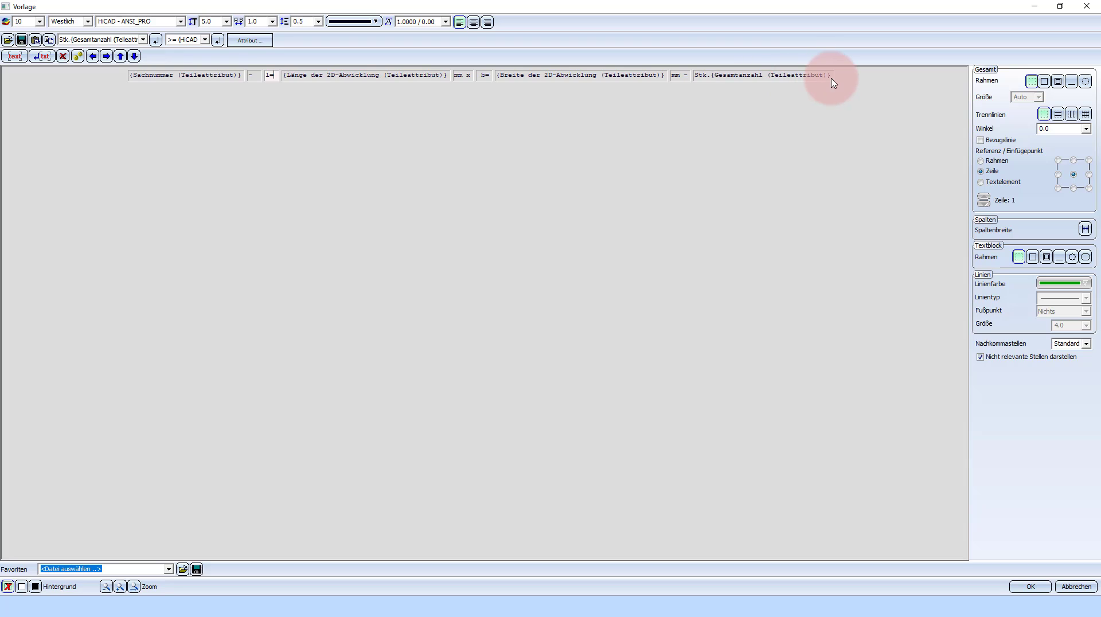
left_click(830, 79)
type("-")
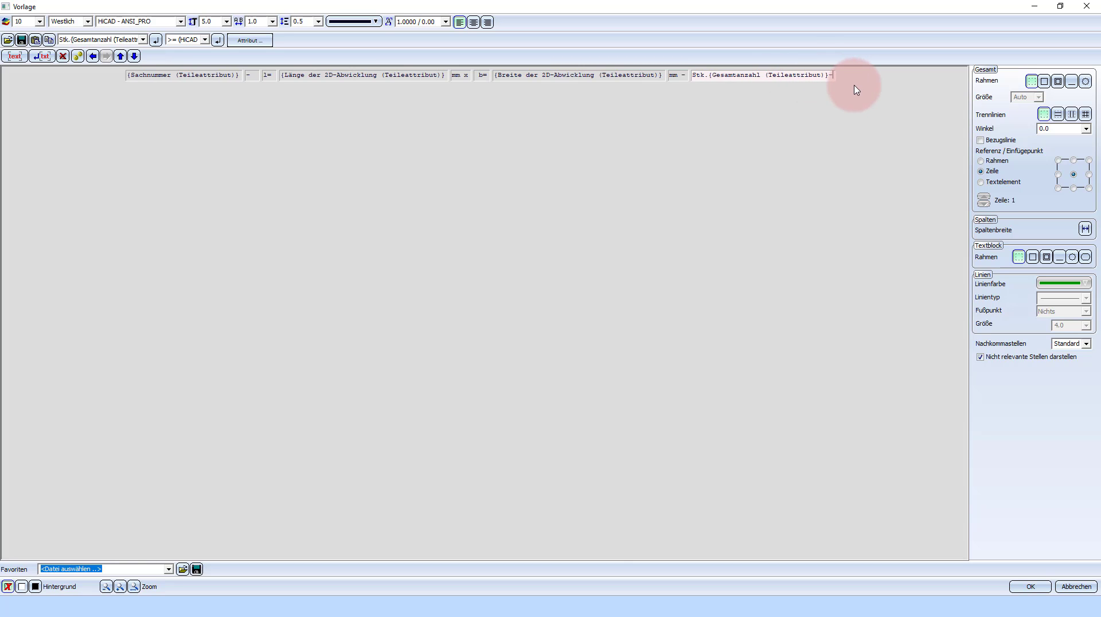
left_click(17, 60)
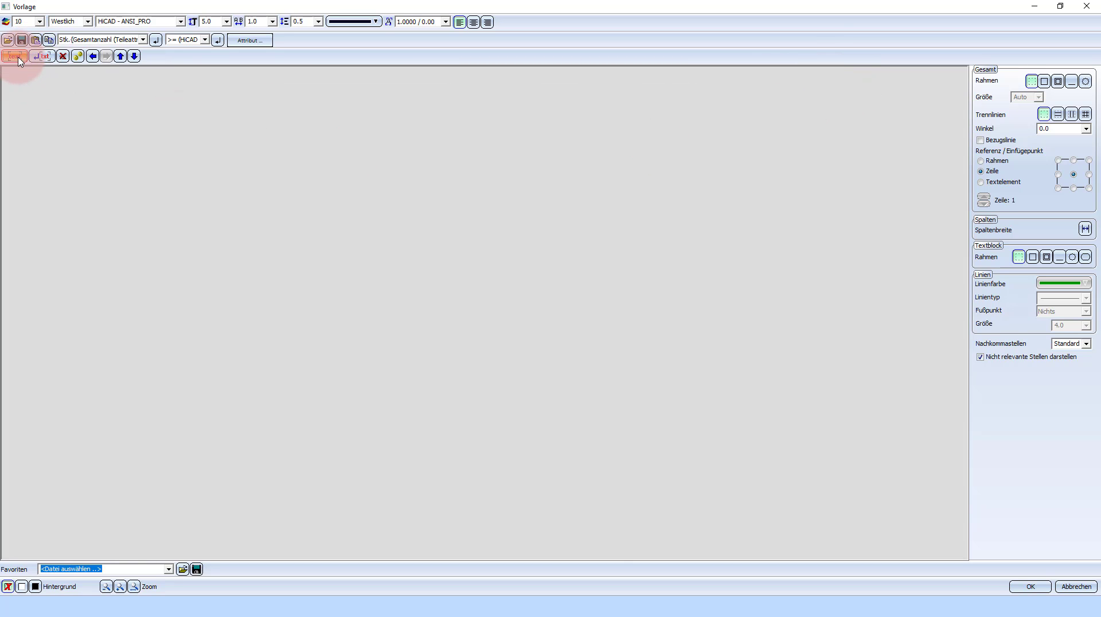
left_click(257, 48)
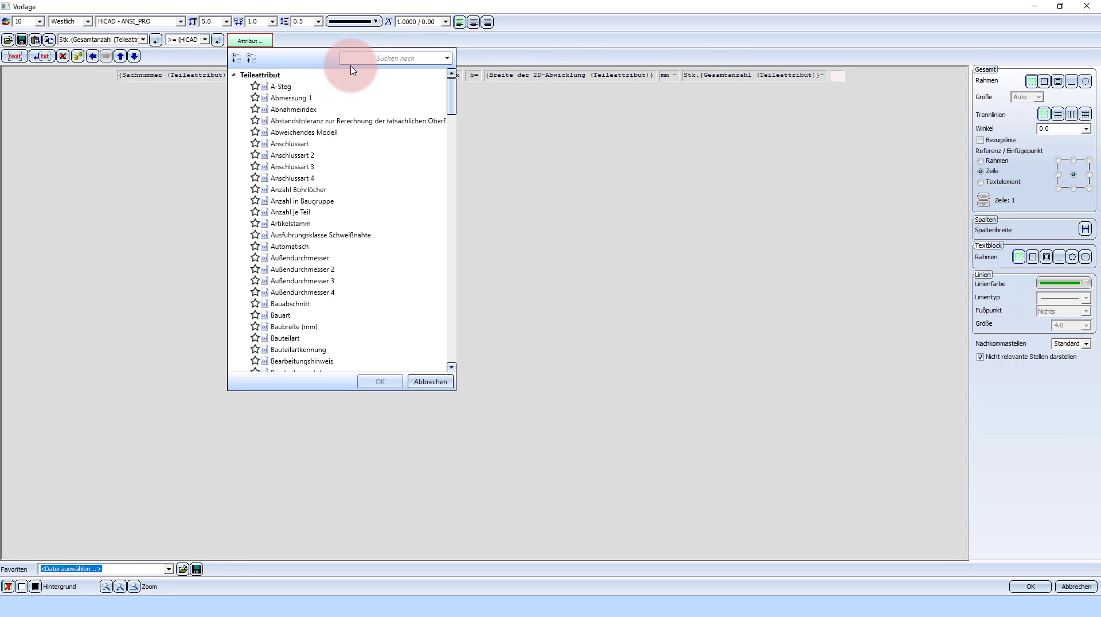
type("po")
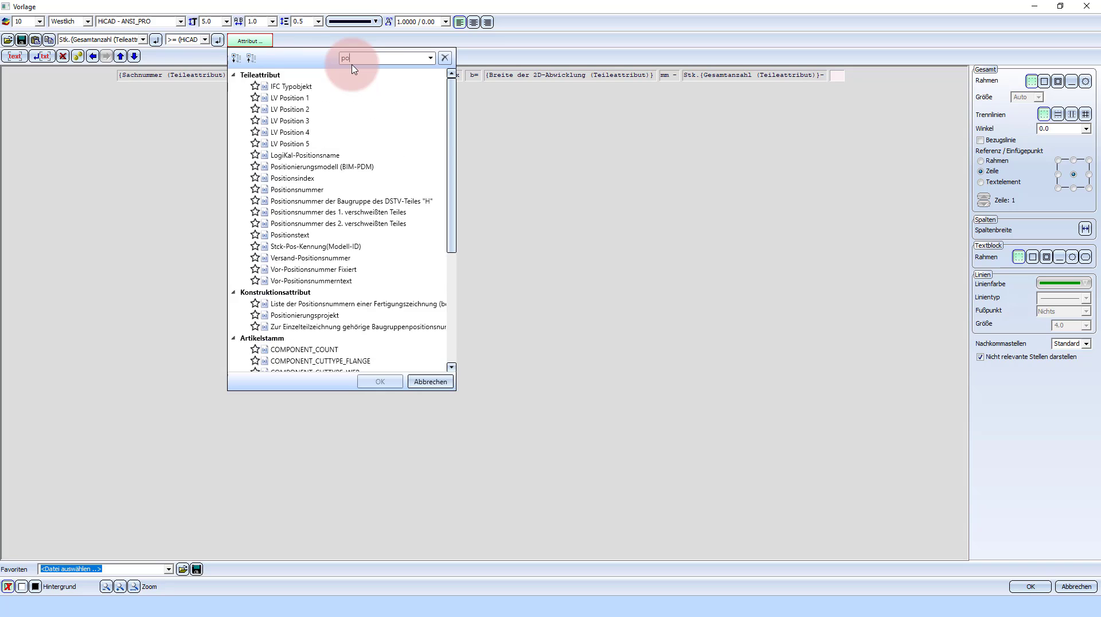
type("st")
key("BackSpace")
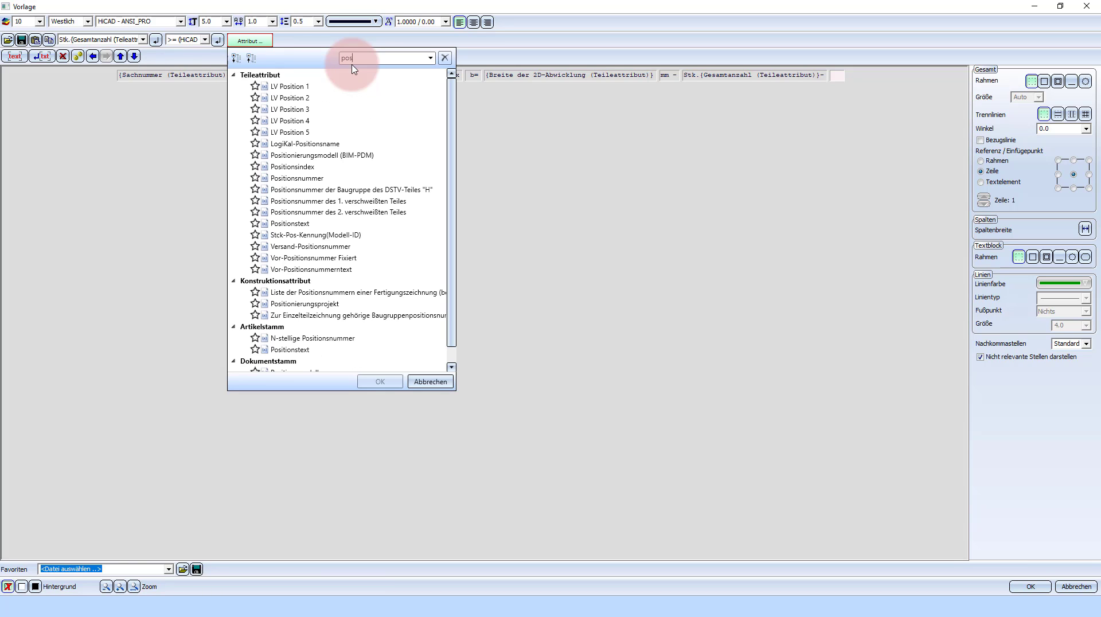
type("it")
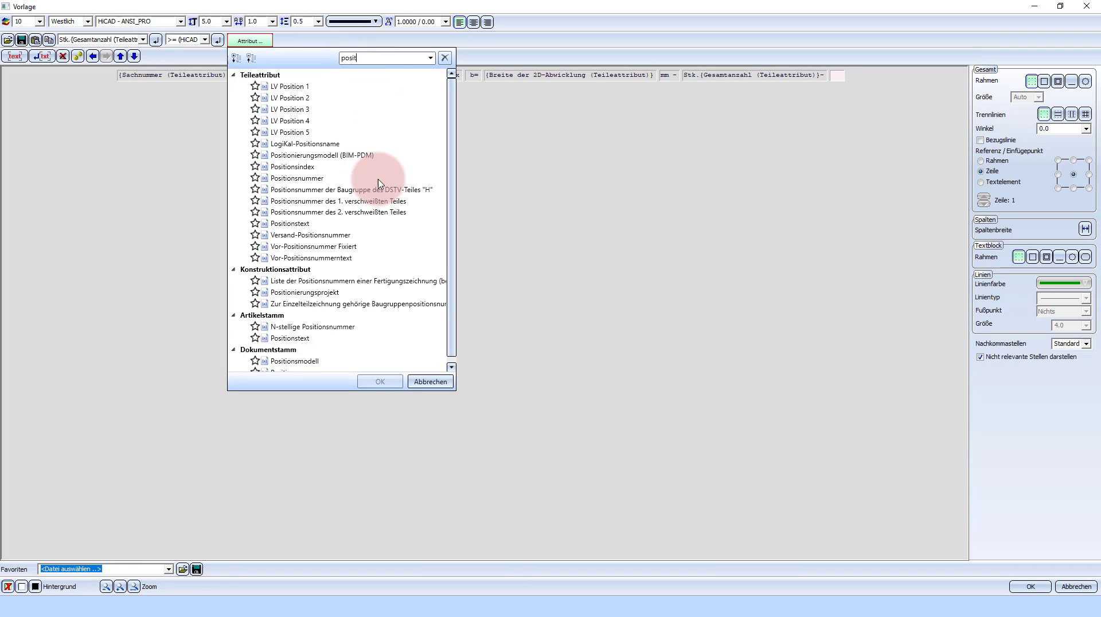
left_click(292, 181)
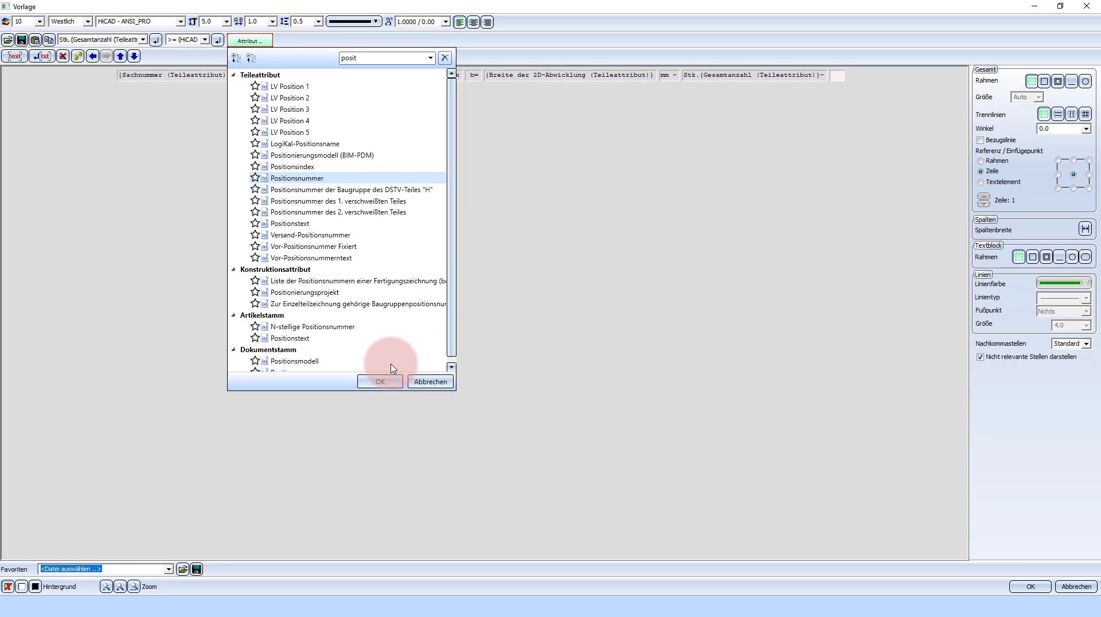
left_click(381, 381)
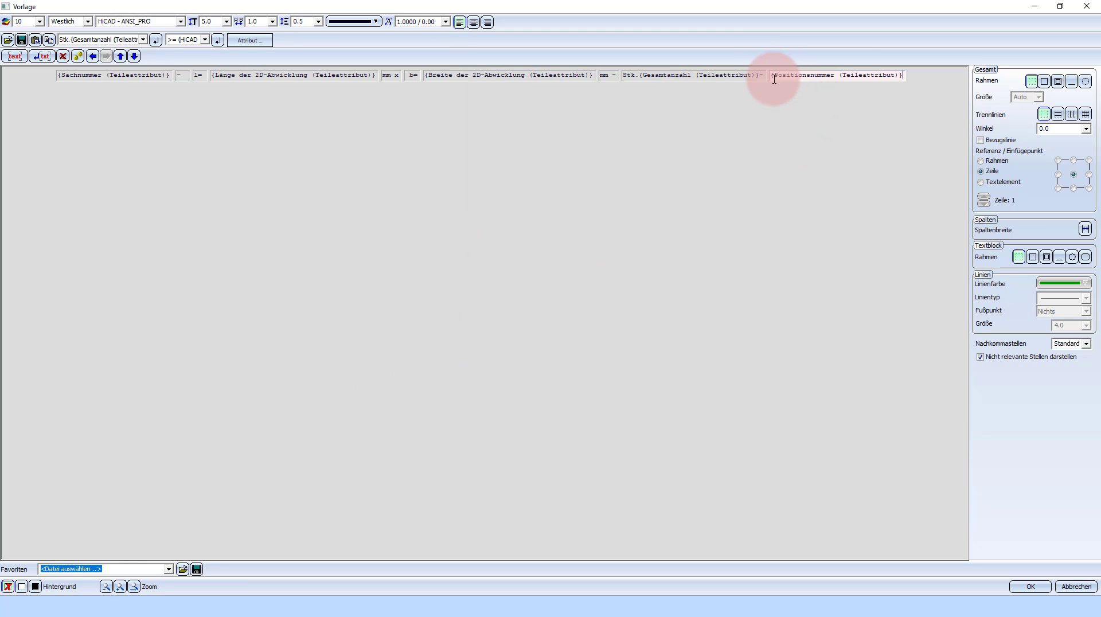
Prefix the position number with 'Pos.' and apply the template.
left_click(772, 79)
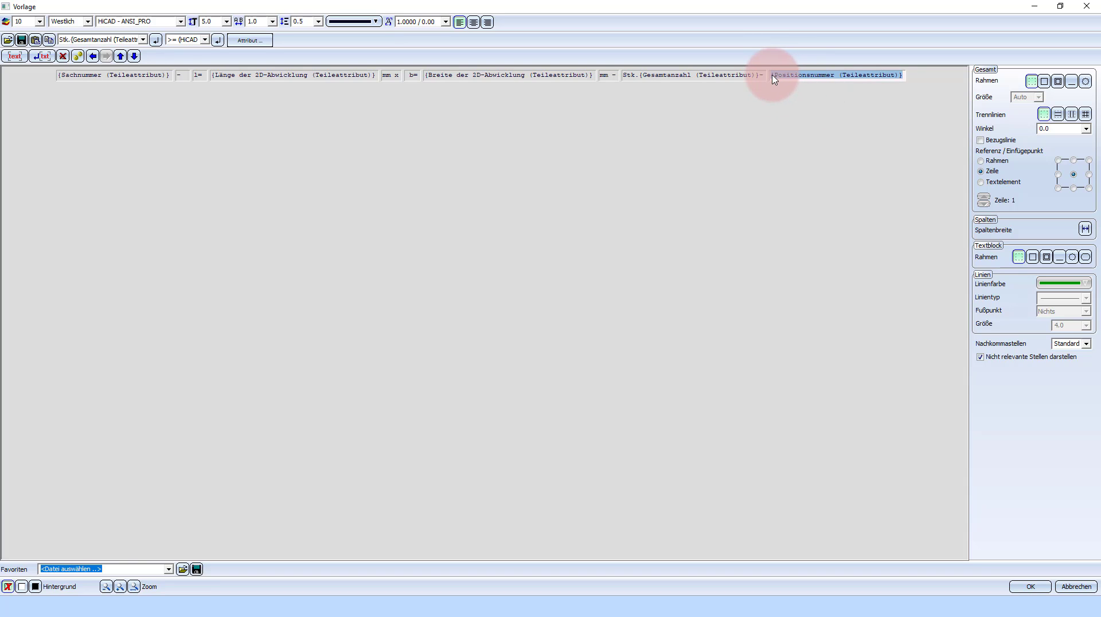
type("Po")
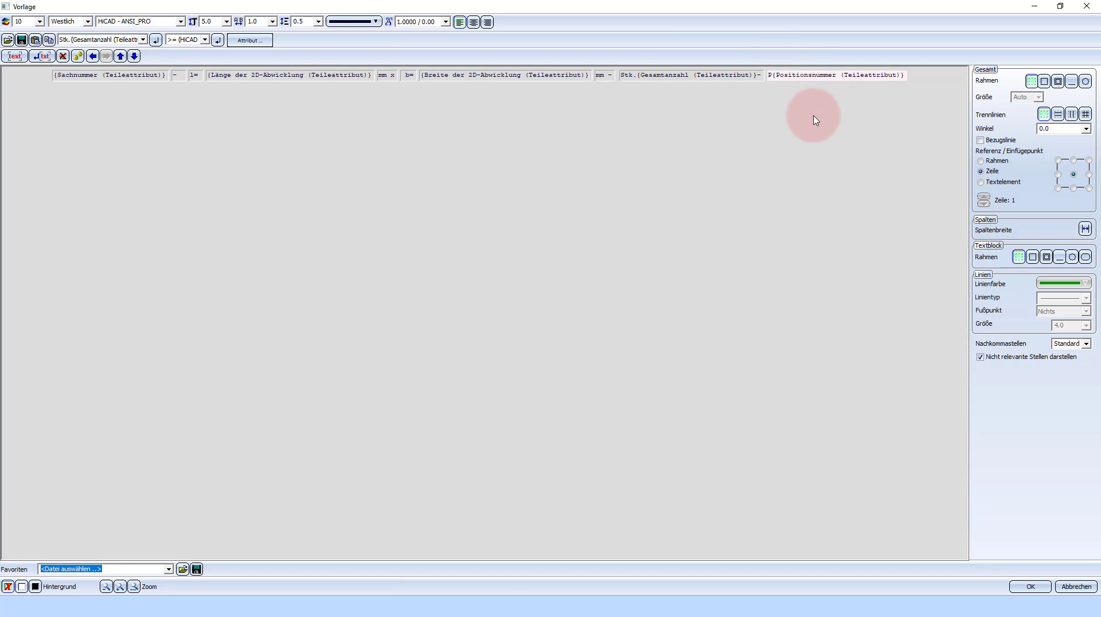
type("s.")
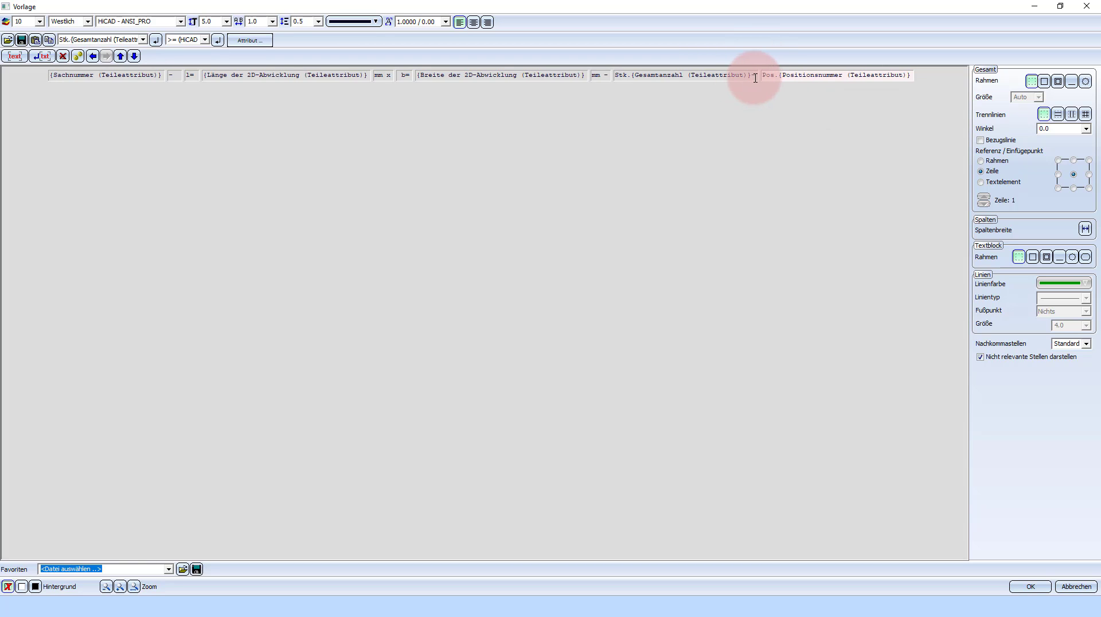
type("-")
left_click(787, 87)
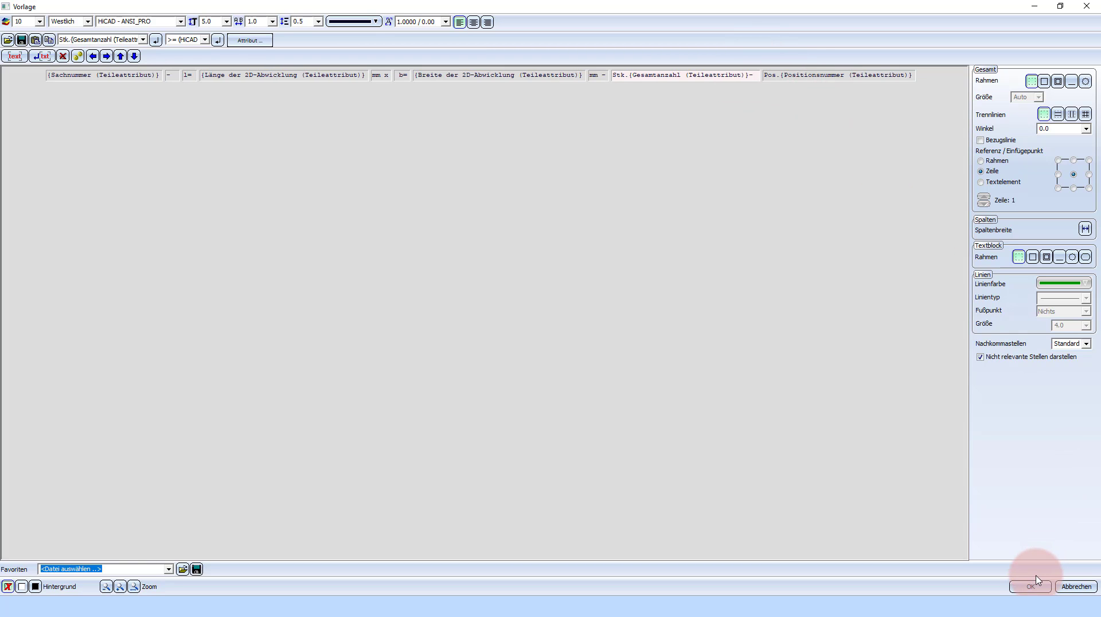
left_click(1031, 586)
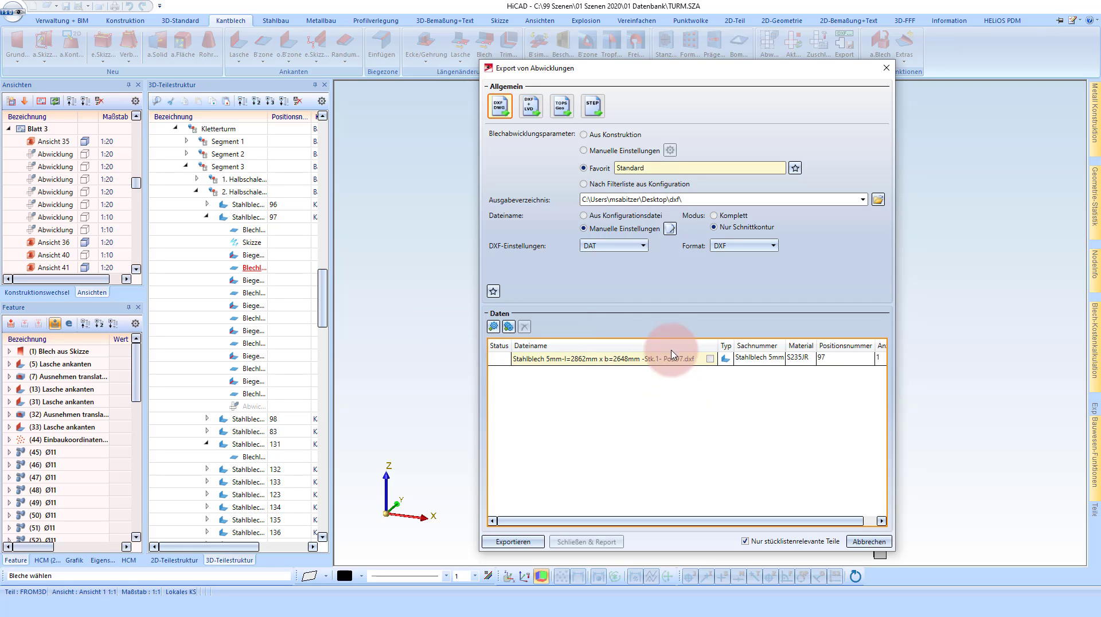
left_click(714, 216)
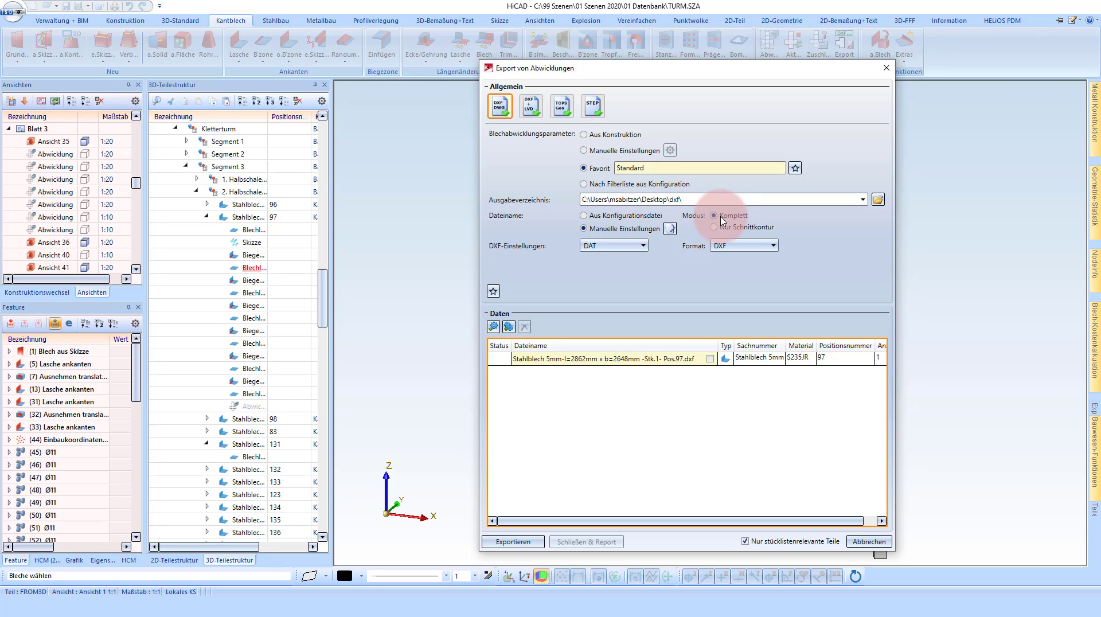
left_click(736, 228)
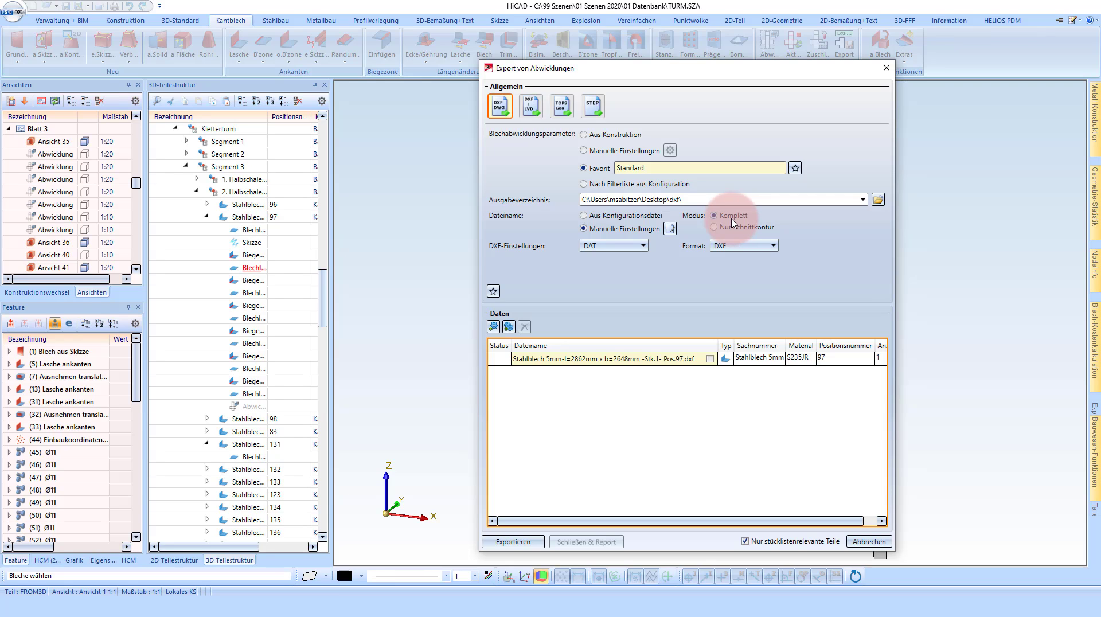
left_click(591, 171)
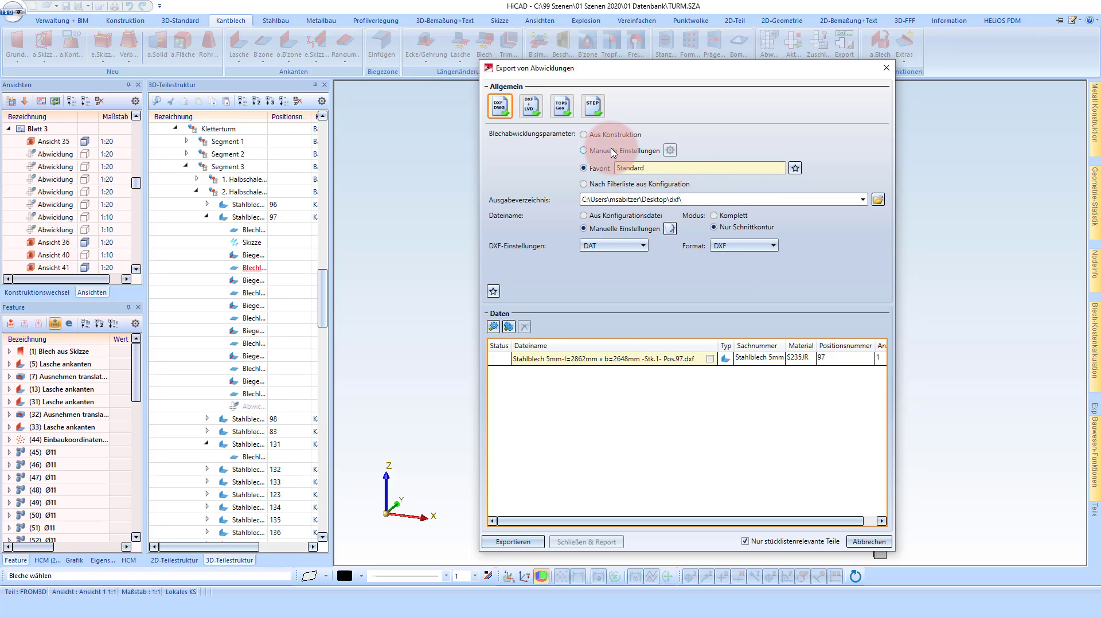
Enable Zusatztext placed Innerhalb in the manual development parameters and confirm.
left_click(641, 151)
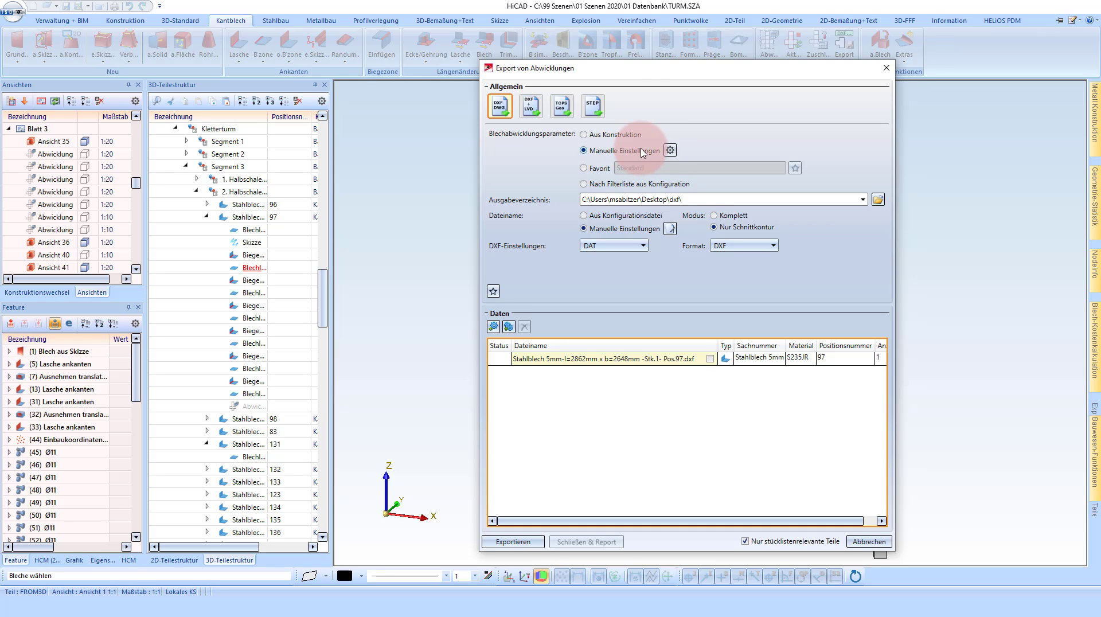
left_click(670, 151)
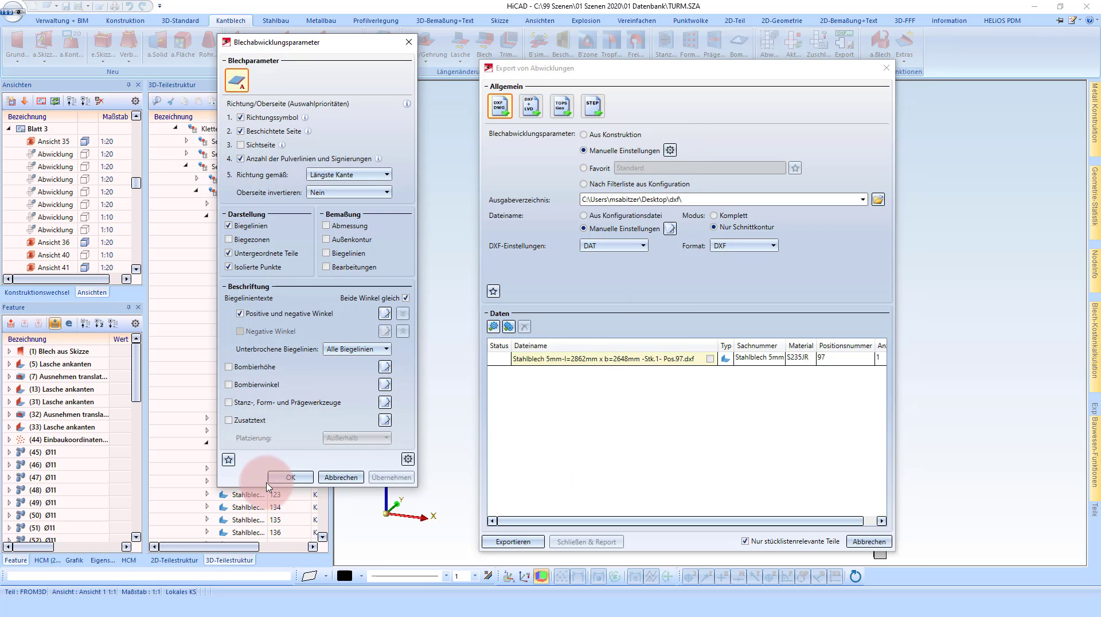
left_click(229, 421)
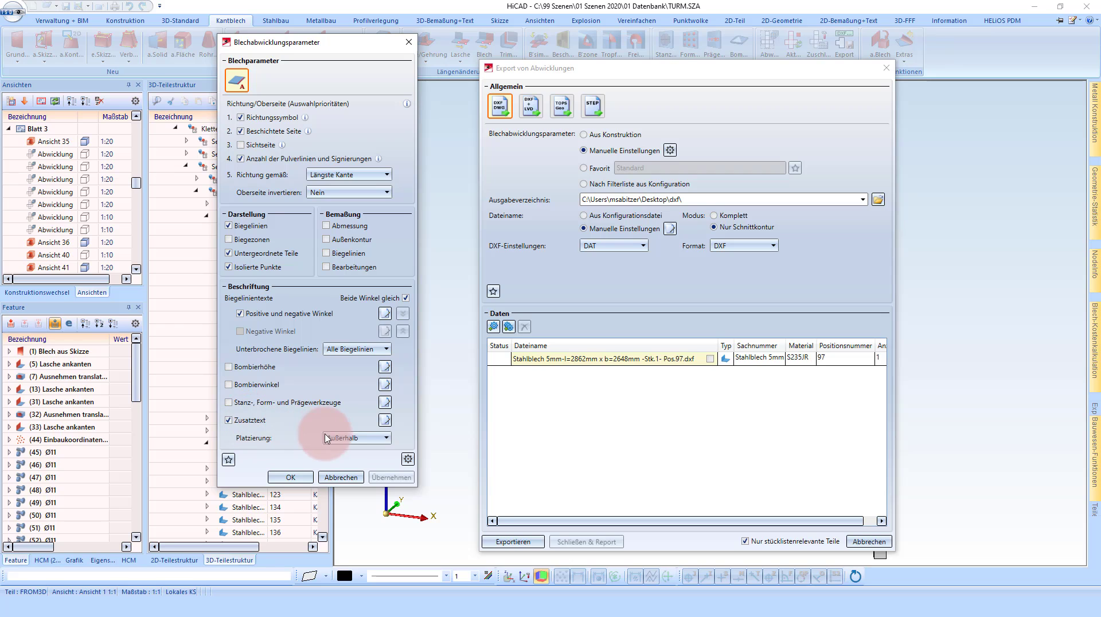
left_click(356, 439)
left_click(344, 459)
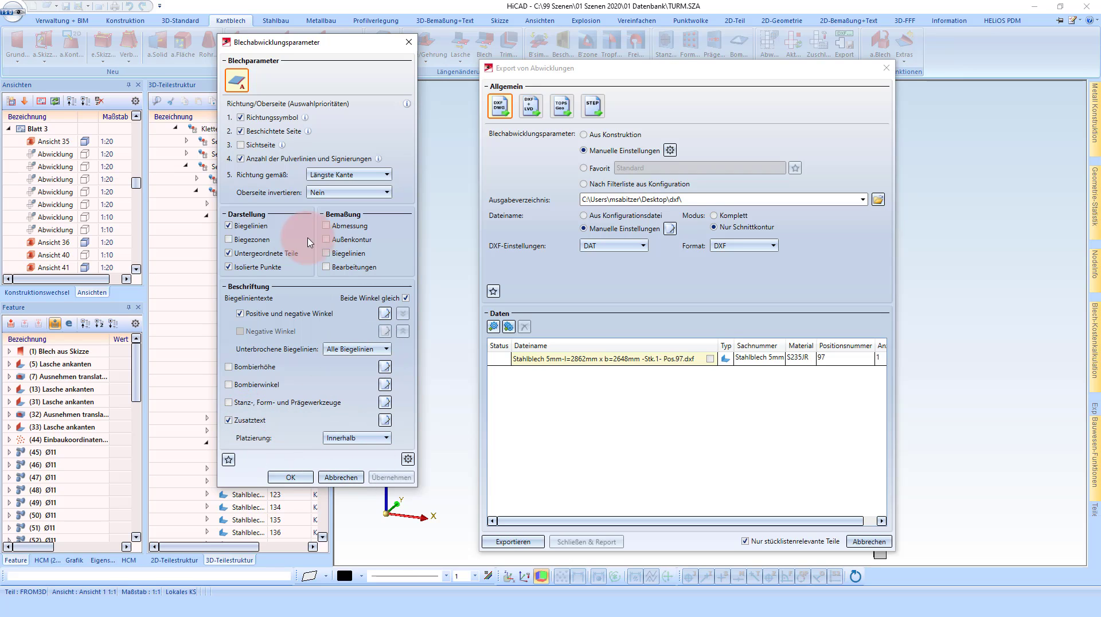
left_click(292, 478)
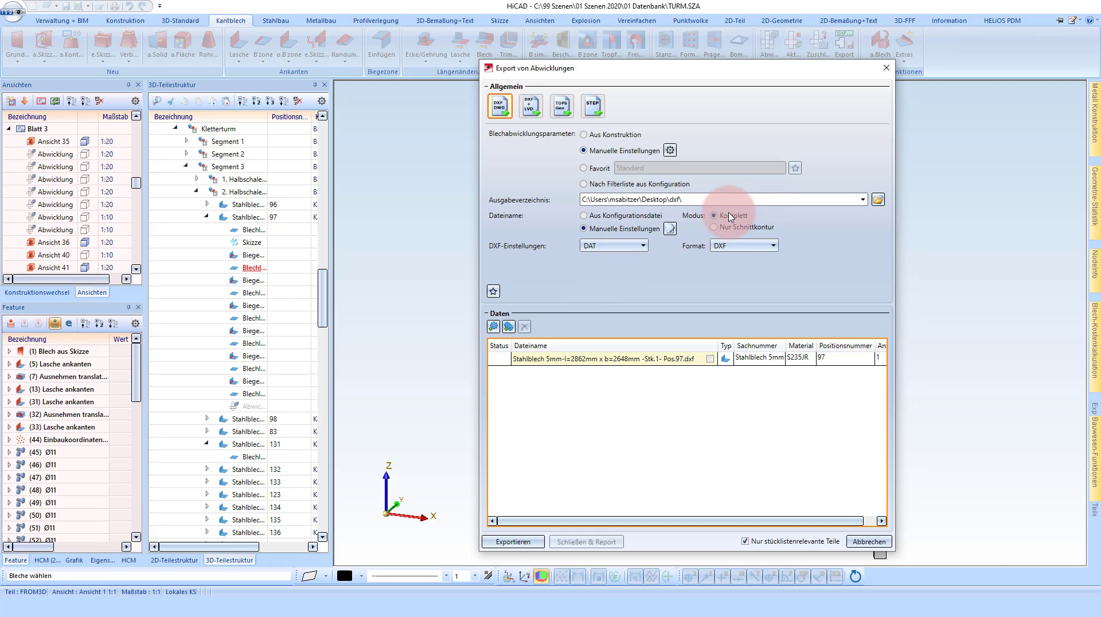
left_click(669, 150)
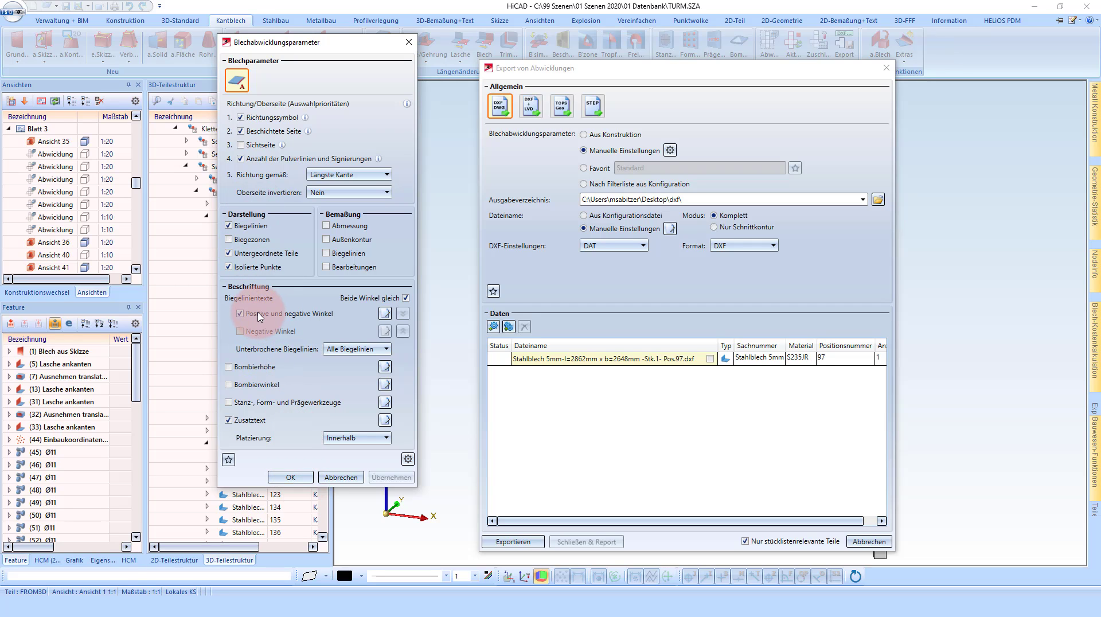
left_click(341, 479)
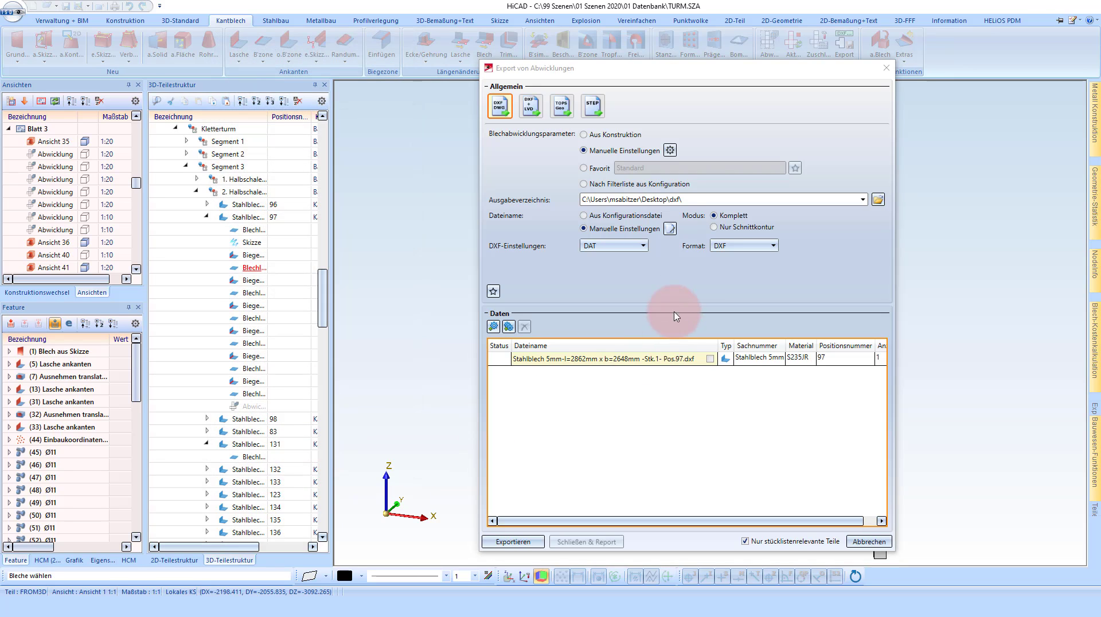
left_click(611, 245)
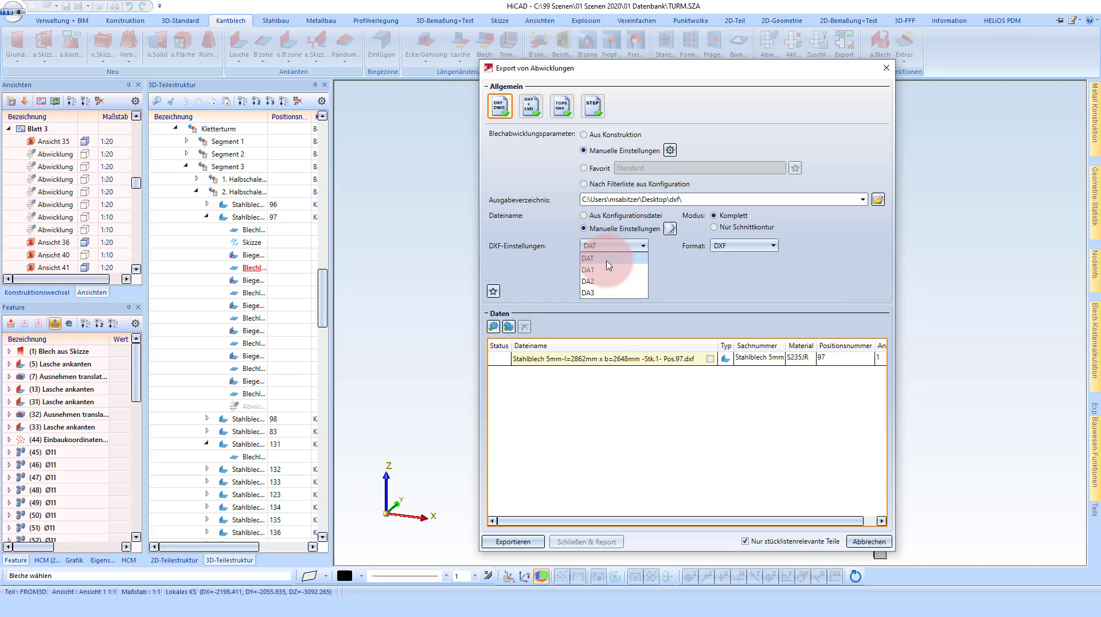
left_click(672, 282)
left_click(770, 247)
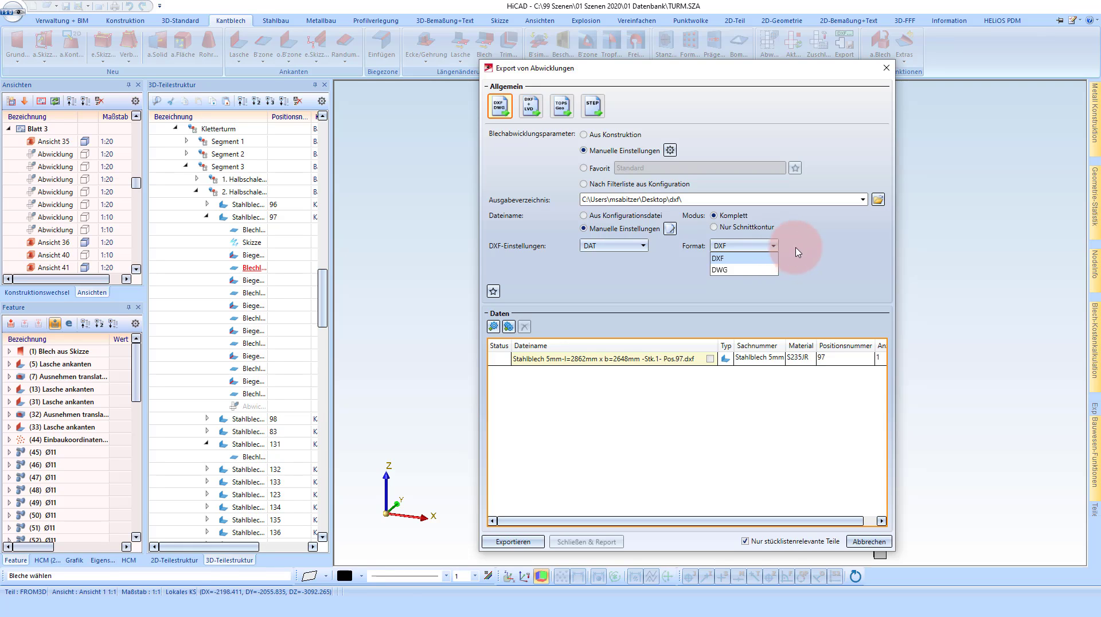
left_click(817, 253)
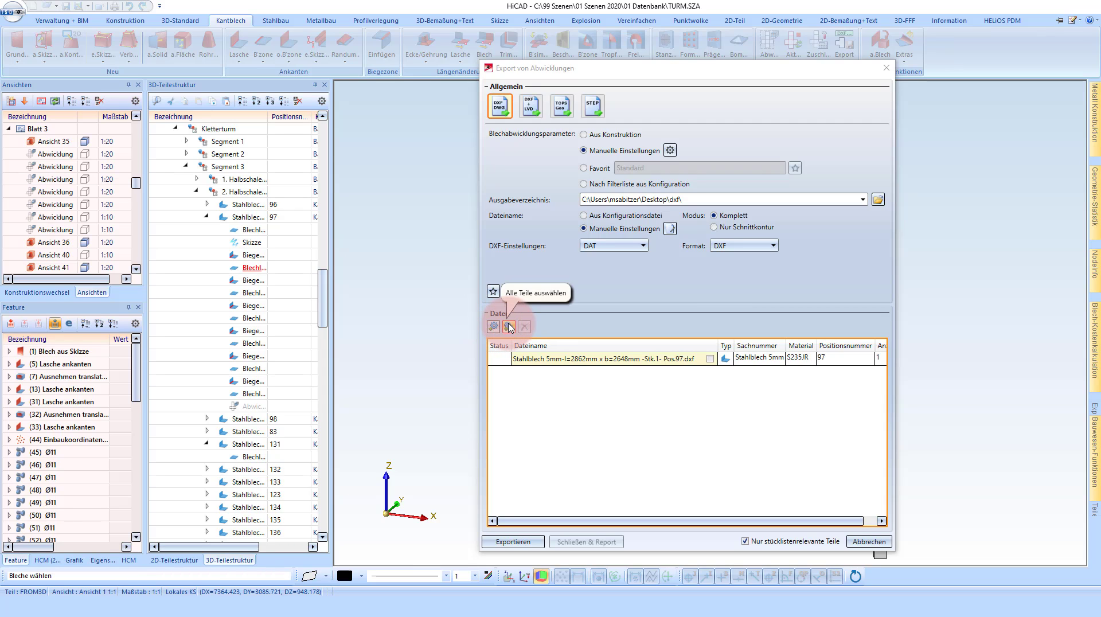
Add all parts to the export list and review their DXF names ending in Pos. numbers.
left_click(509, 327)
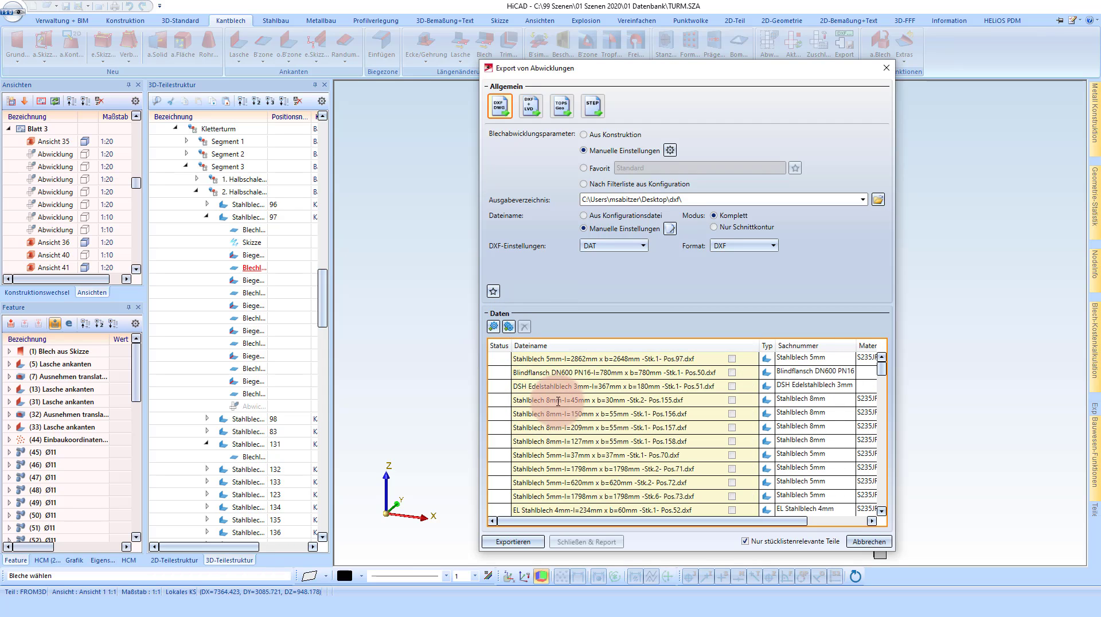
scroll(559, 389, "down", 10)
scroll(596, 387, "down", 5)
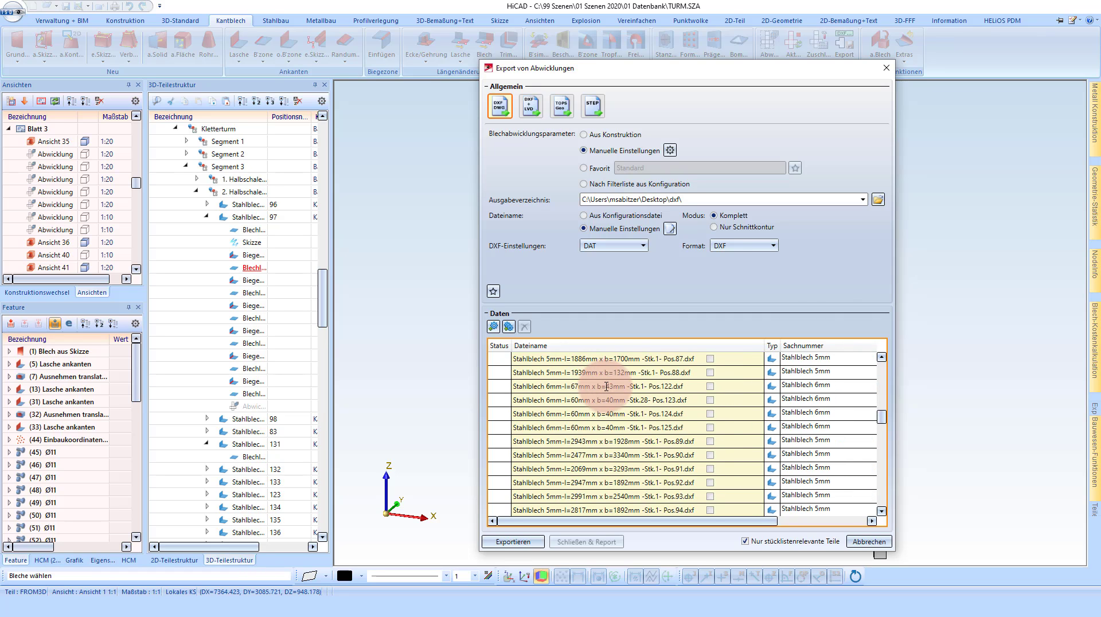
scroll(606, 386, "down", 3)
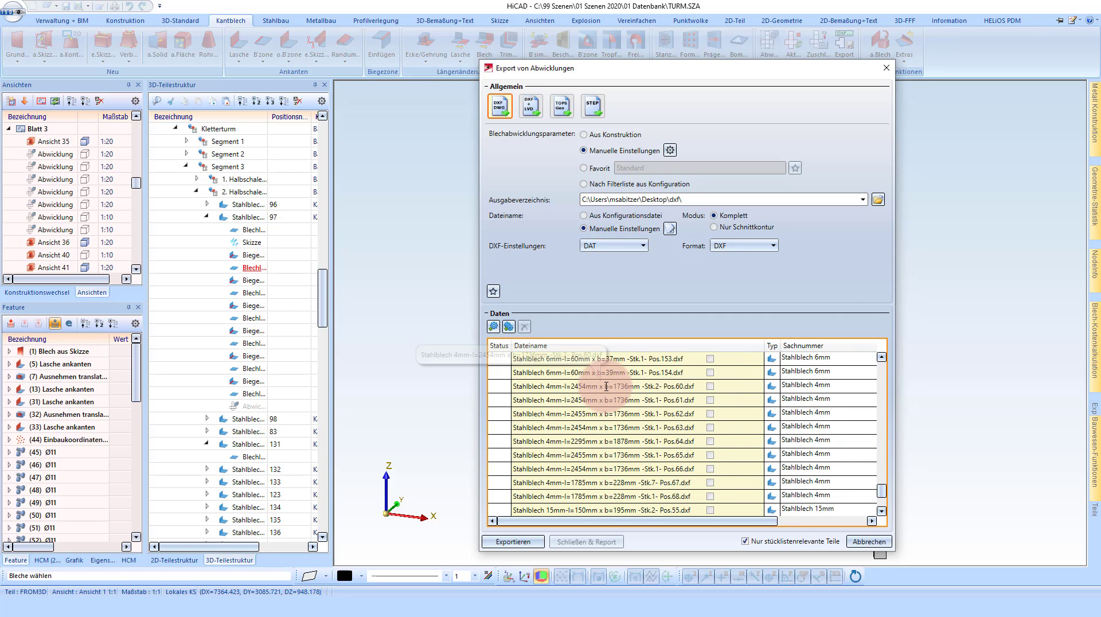
scroll(614, 390, "down", 3)
scroll(614, 389, "up", 4)
scroll(660, 385, "up", 4)
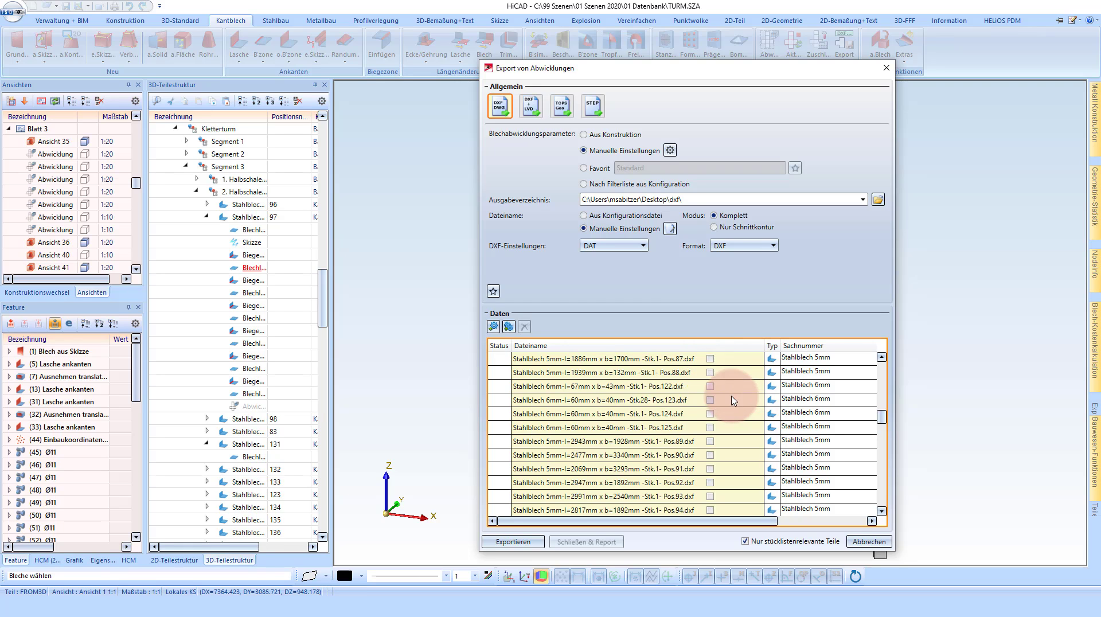
Export all listed developments as DXF files into the DXF folder.
left_click(537, 544)
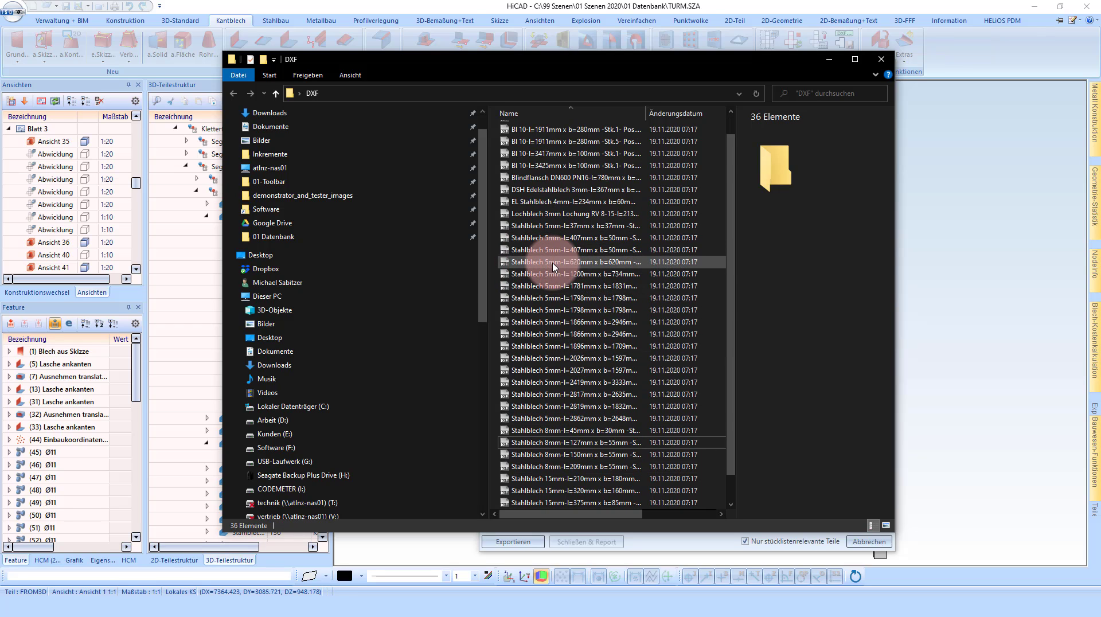
scroll(550, 261, "down", 3)
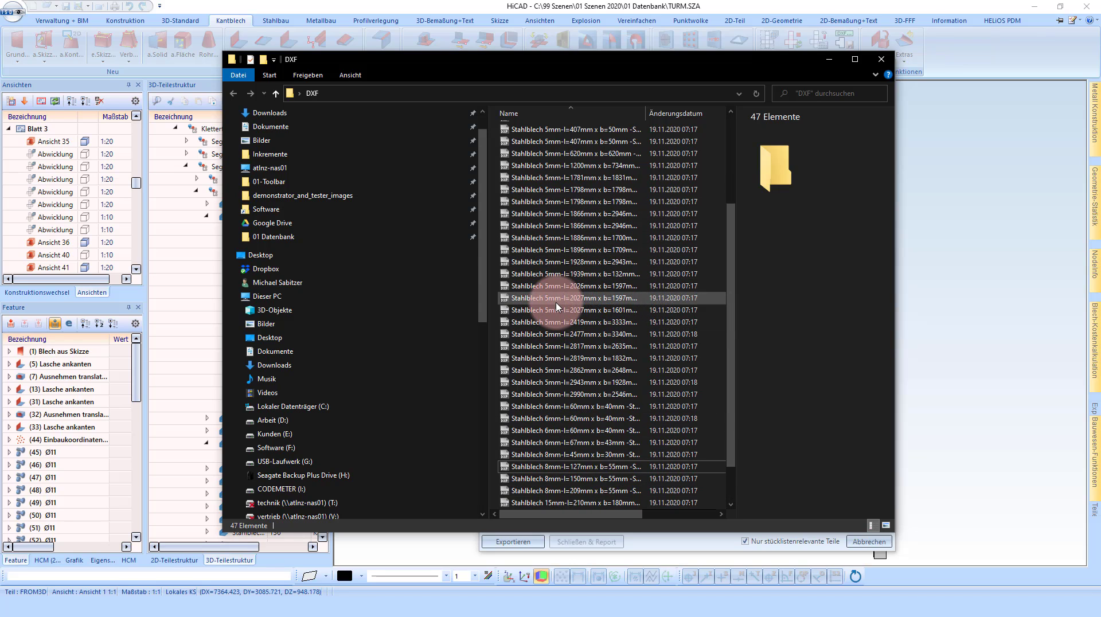
scroll(558, 290, "down", 2)
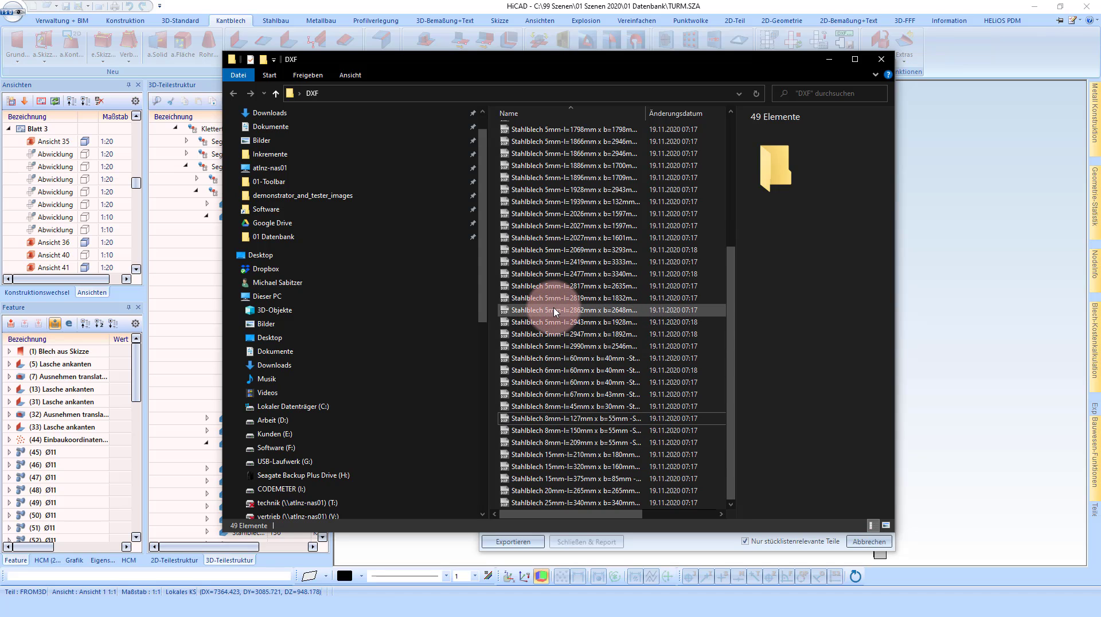
scroll(556, 292, "up", 3)
scroll(562, 287, "up", 3)
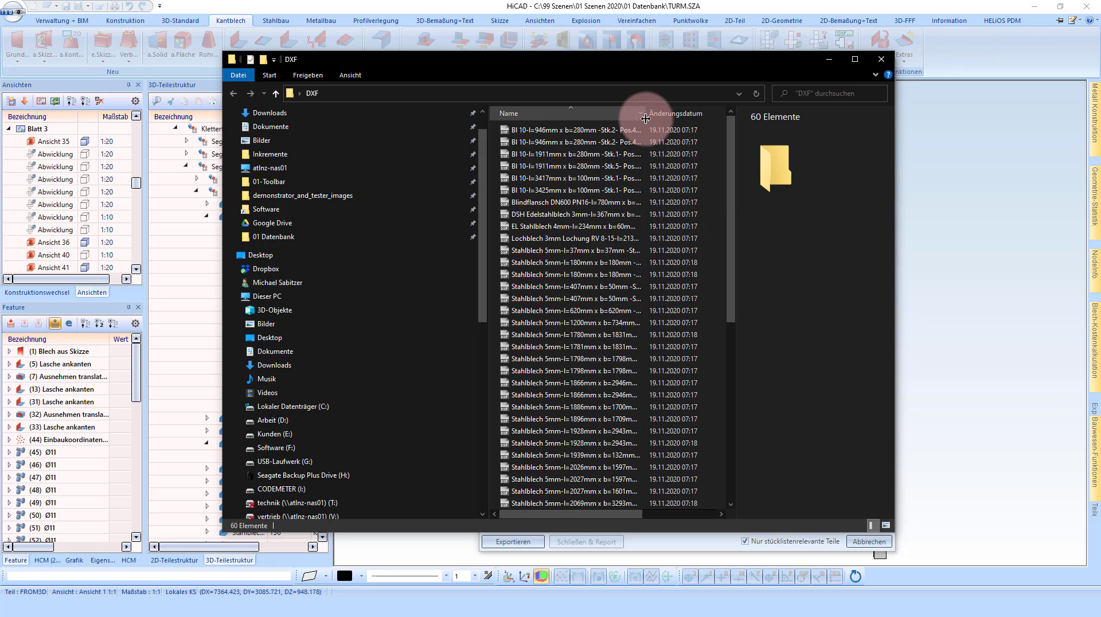
Widen the Explorer Name column to read the full file names, then return to HiCAD.
left_click_drag(657, 118, 711, 120)
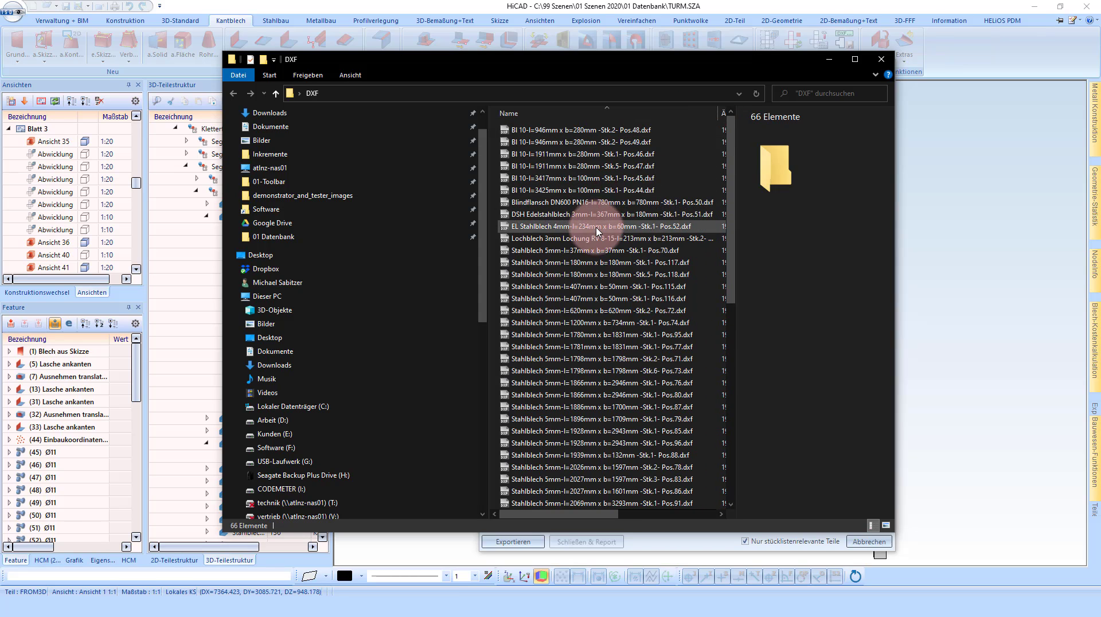
scroll(573, 344, "down", 4)
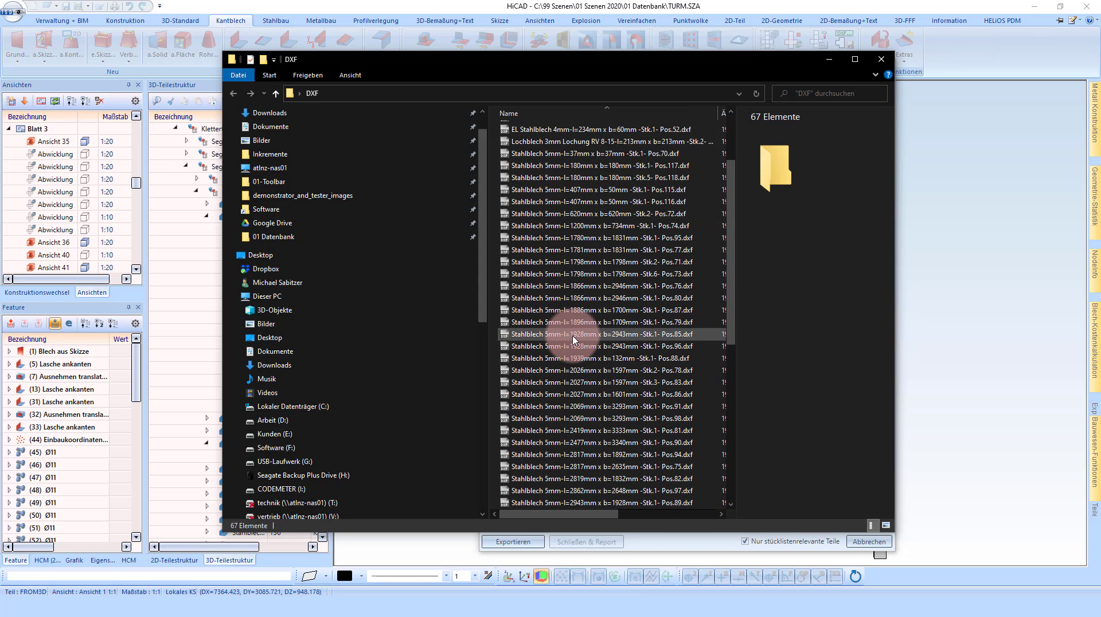
scroll(573, 340, "down", 3)
scroll(574, 340, "down", 4)
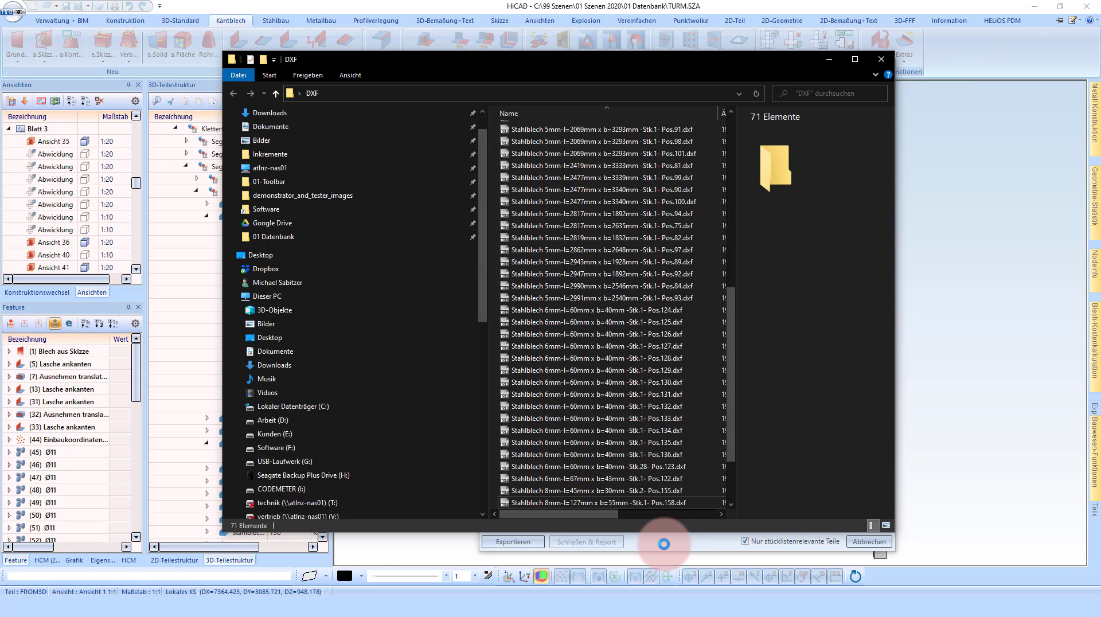
left_click(830, 59)
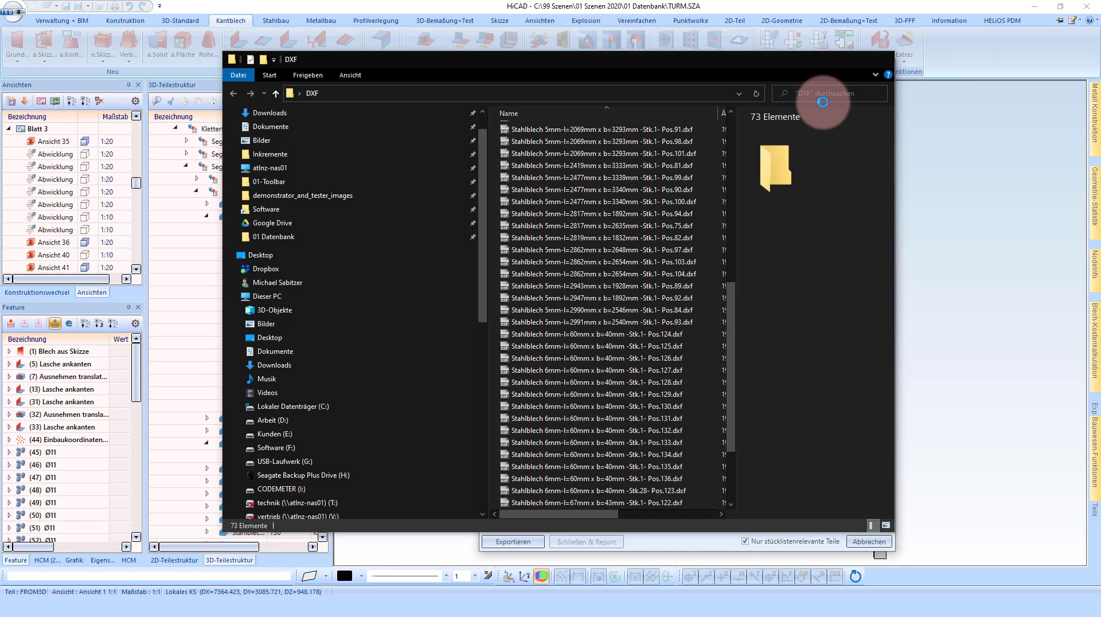
left_click(757, 461)
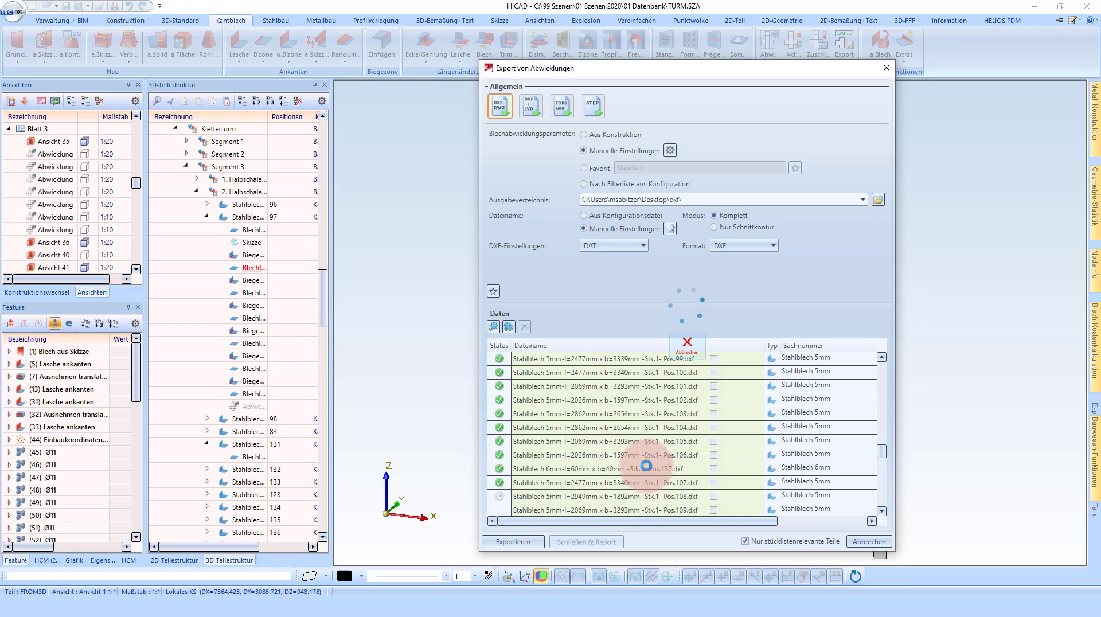